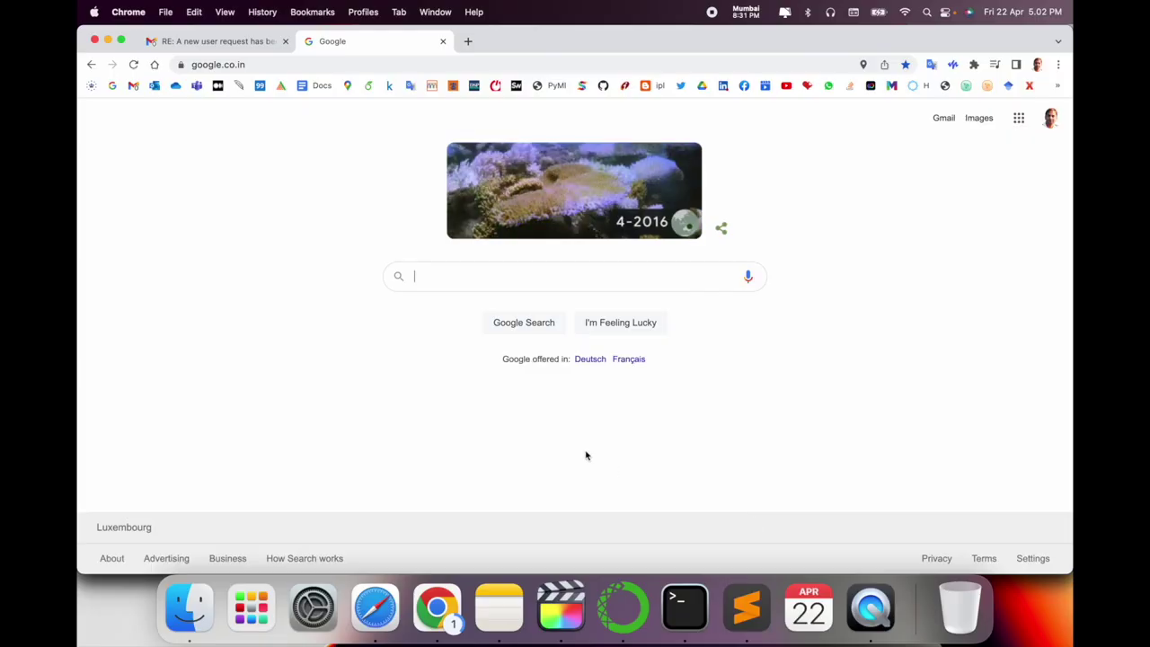
Google 'luxair', open Luxair's official site and its travel information page
click(519, 278)
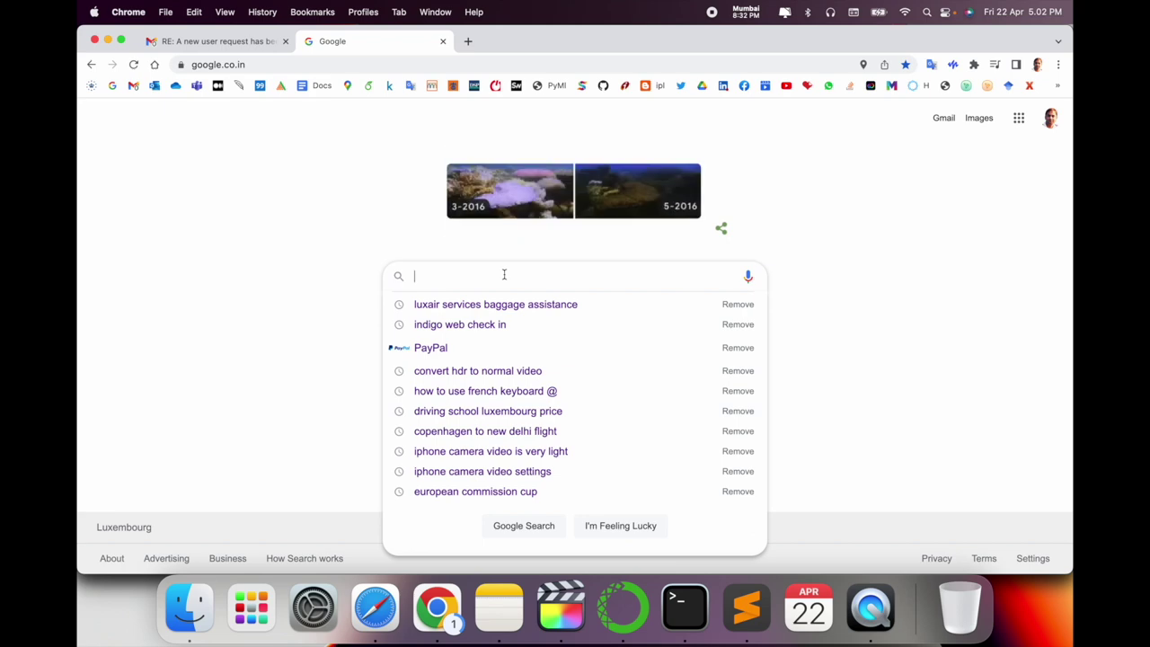
text(luxair)
key(Return)
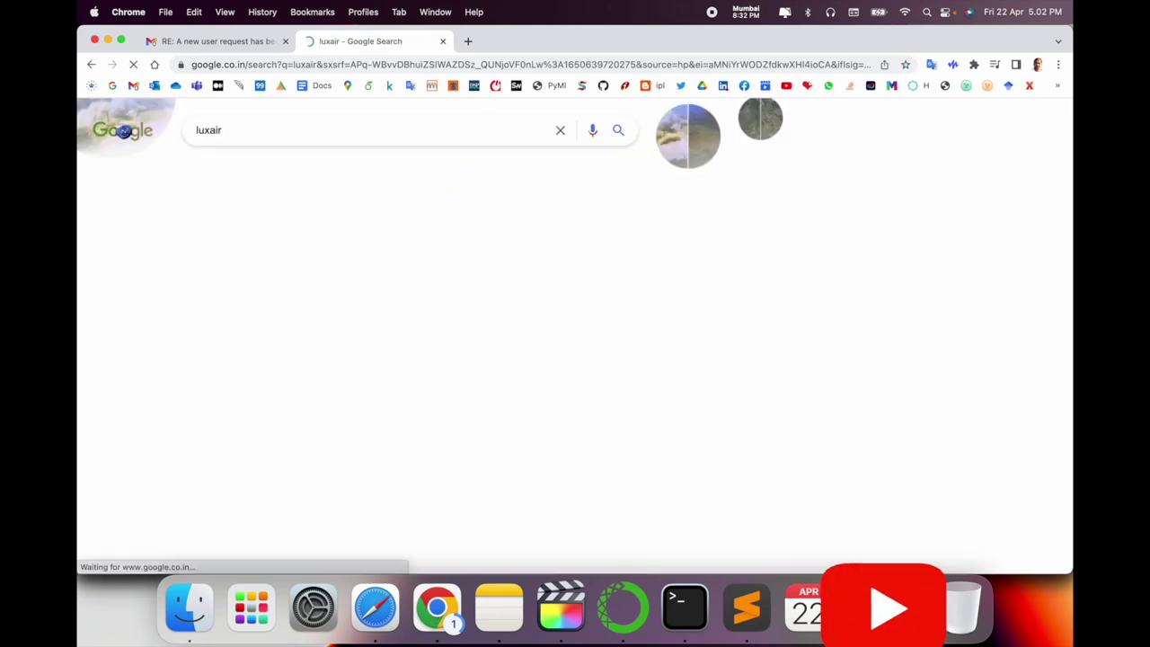
click(446, 243)
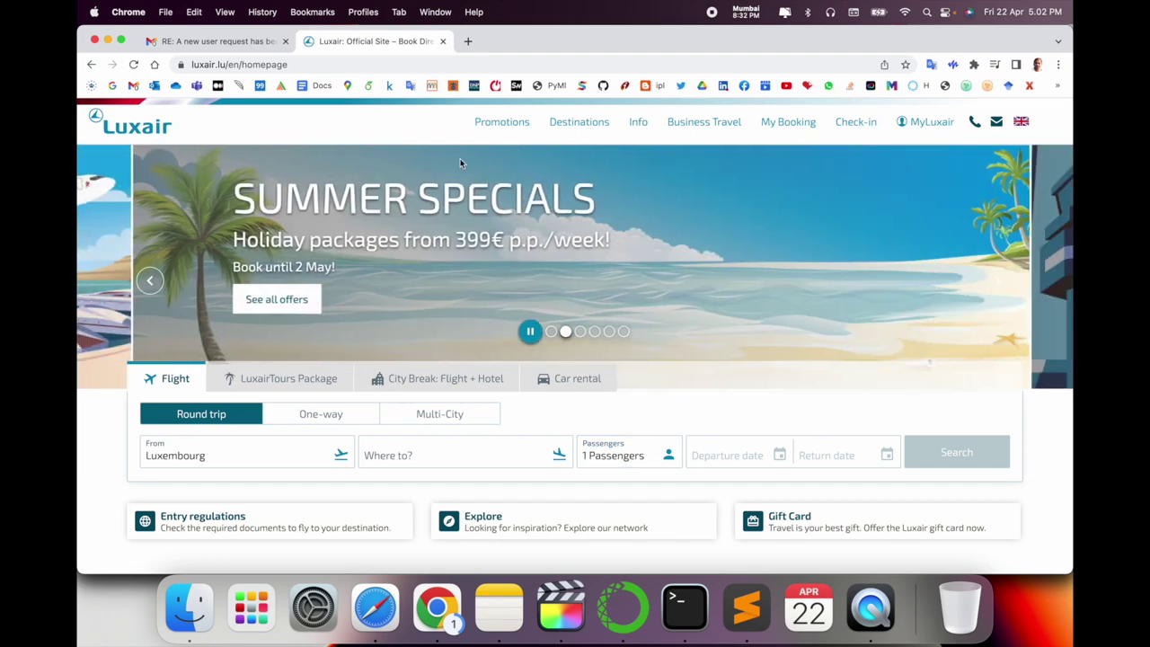
click(638, 126)
Browse the Luxair Info page and open the Baggage information card
scroll(564, 290, down, 2)
scroll(565, 290, down, 3)
scroll(565, 290, down, 2)
scroll(564, 290, down, 1)
scroll(565, 290, down, 2)
scroll(565, 290, down, 3)
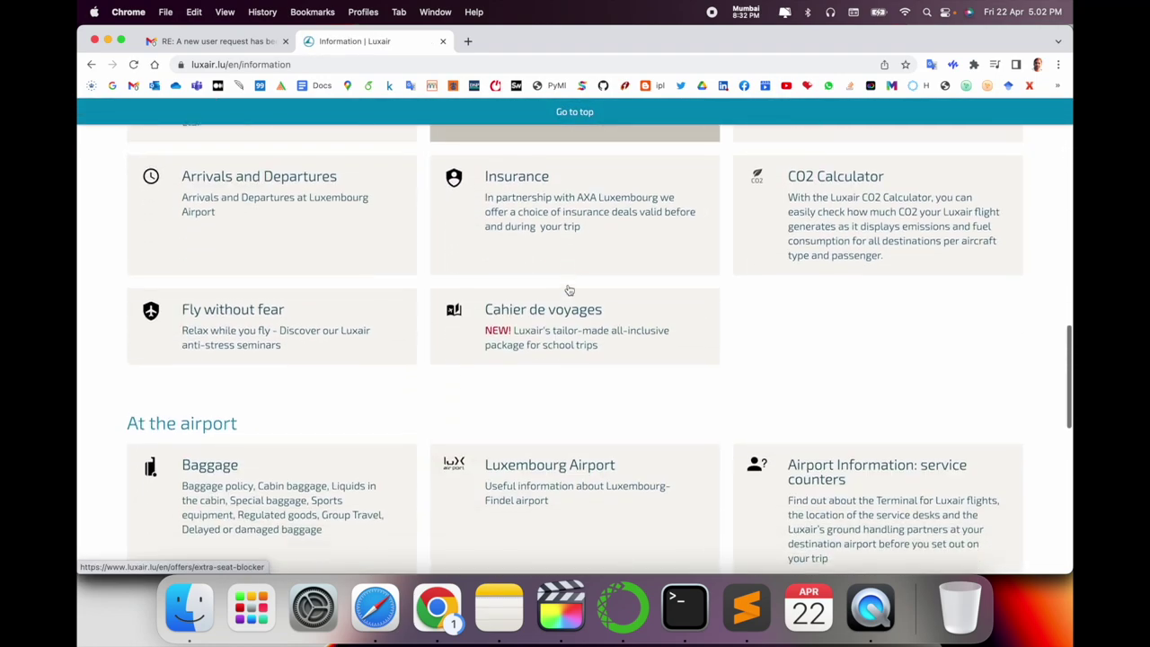
scroll(565, 290, down, 2)
scroll(566, 289, down, 3)
scroll(566, 289, down, 3)
scroll(565, 287, up, 3)
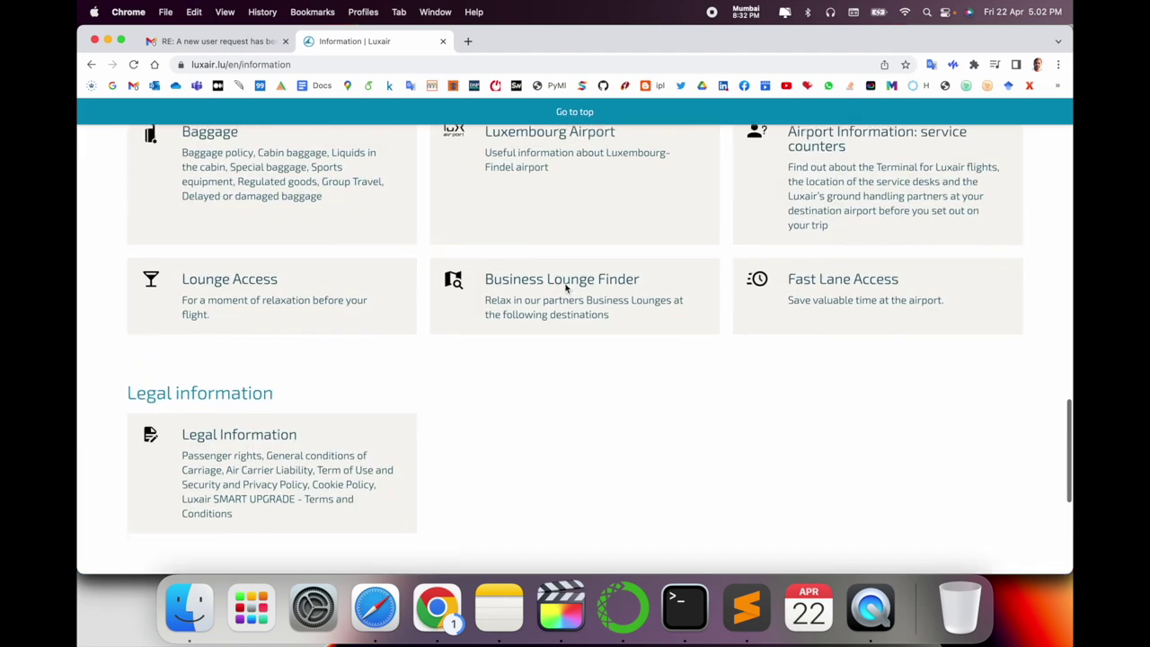
scroll(449, 301, up, 2)
scroll(269, 342, up, 1)
scroll(208, 358, down, 1)
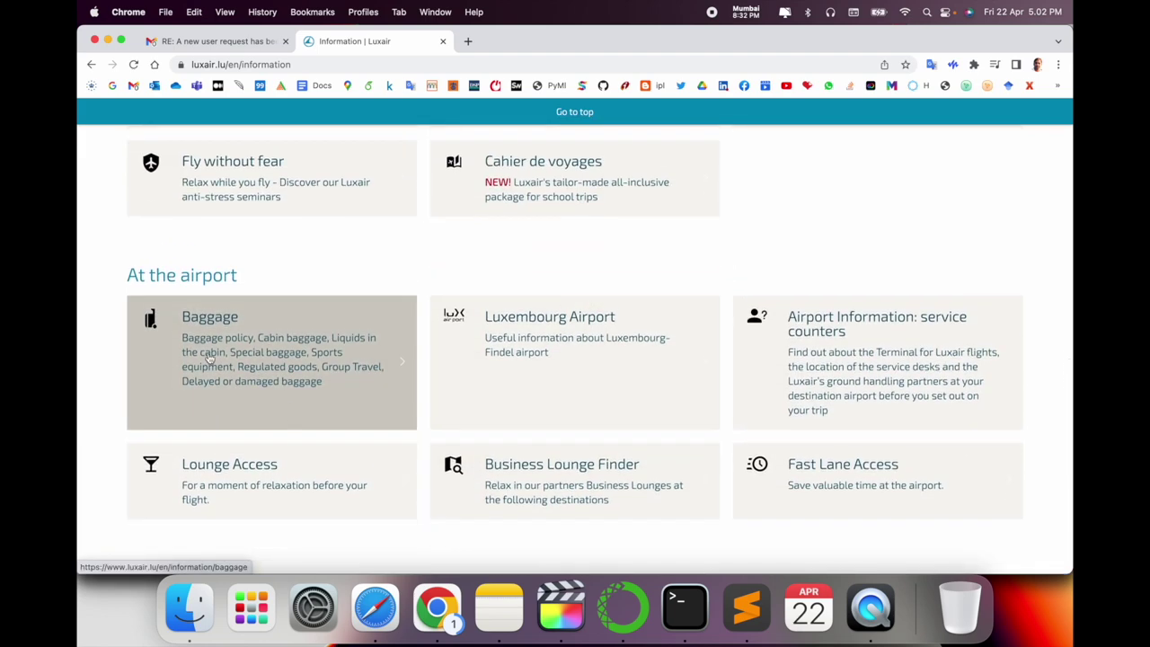
click(252, 331)
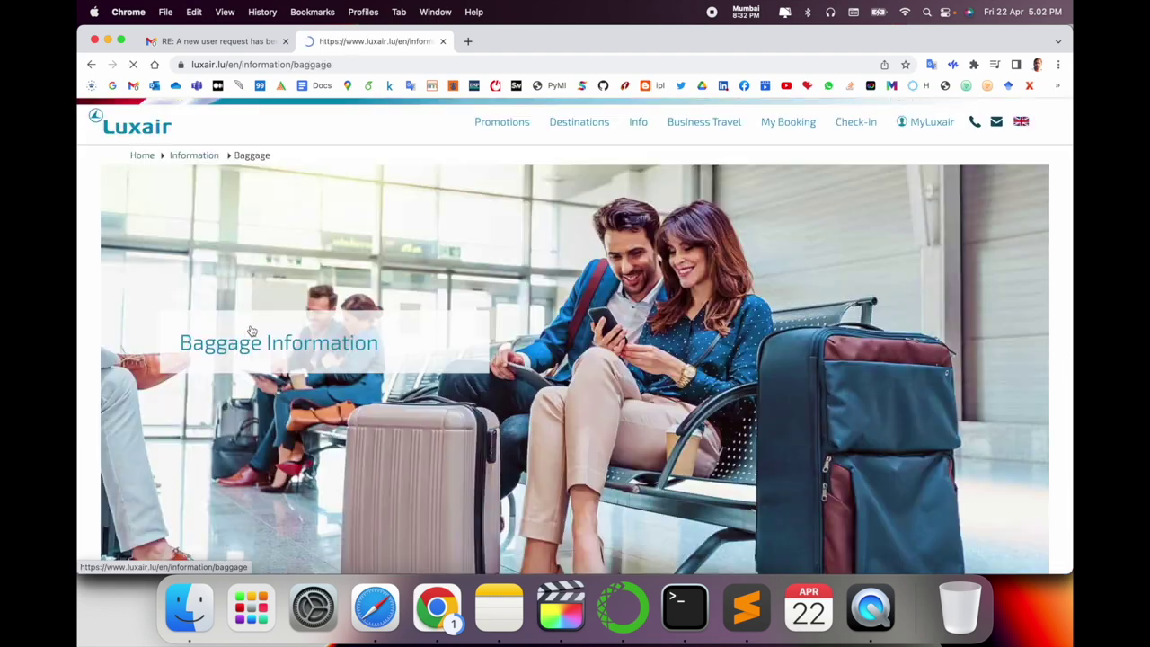
Scroll the Baggage page down to the delayed or damaged baggage section
scroll(392, 355, down, 2)
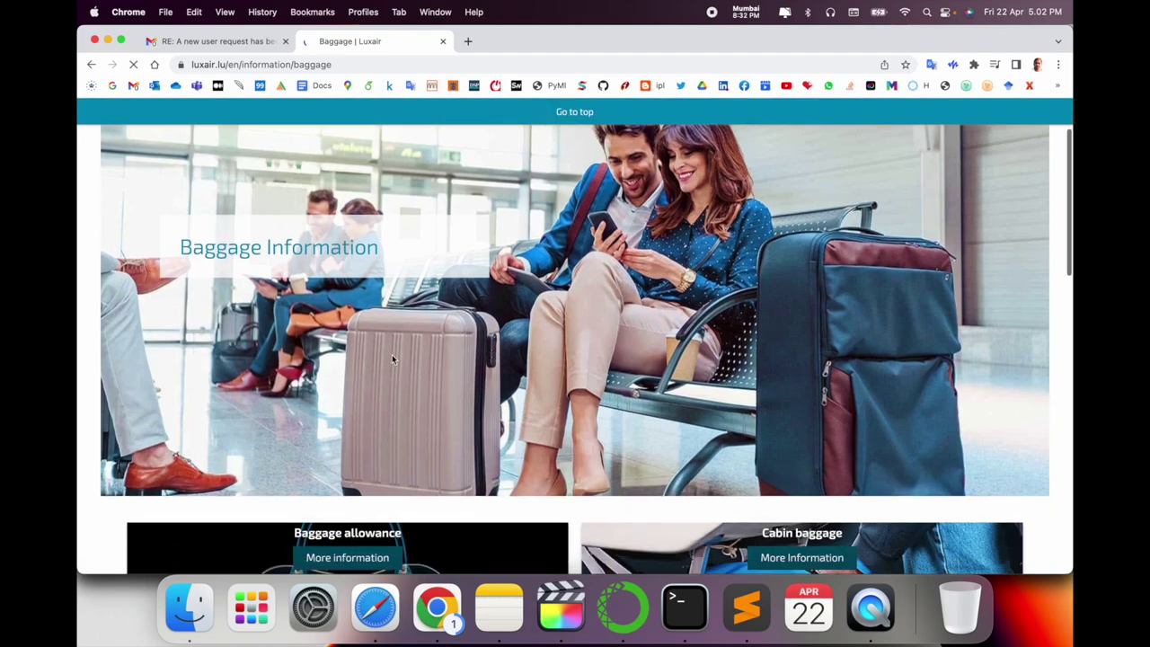
scroll(449, 345, down, 1)
scroll(479, 338, down, 4)
scroll(404, 332, down, 1)
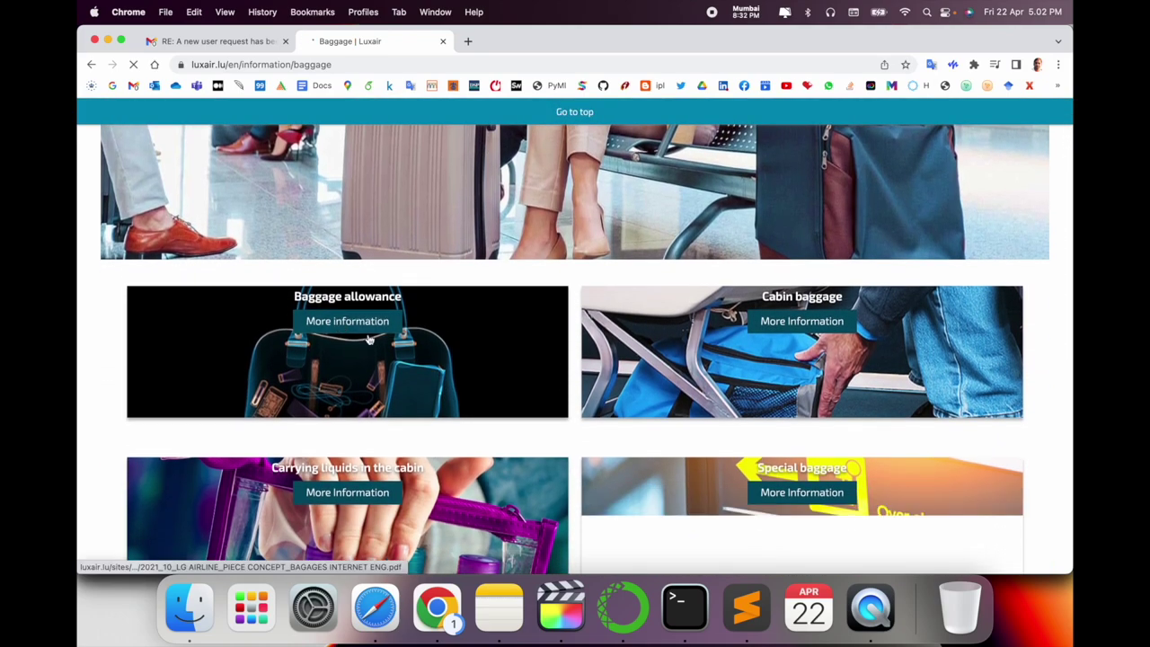
scroll(800, 358, down, 2)
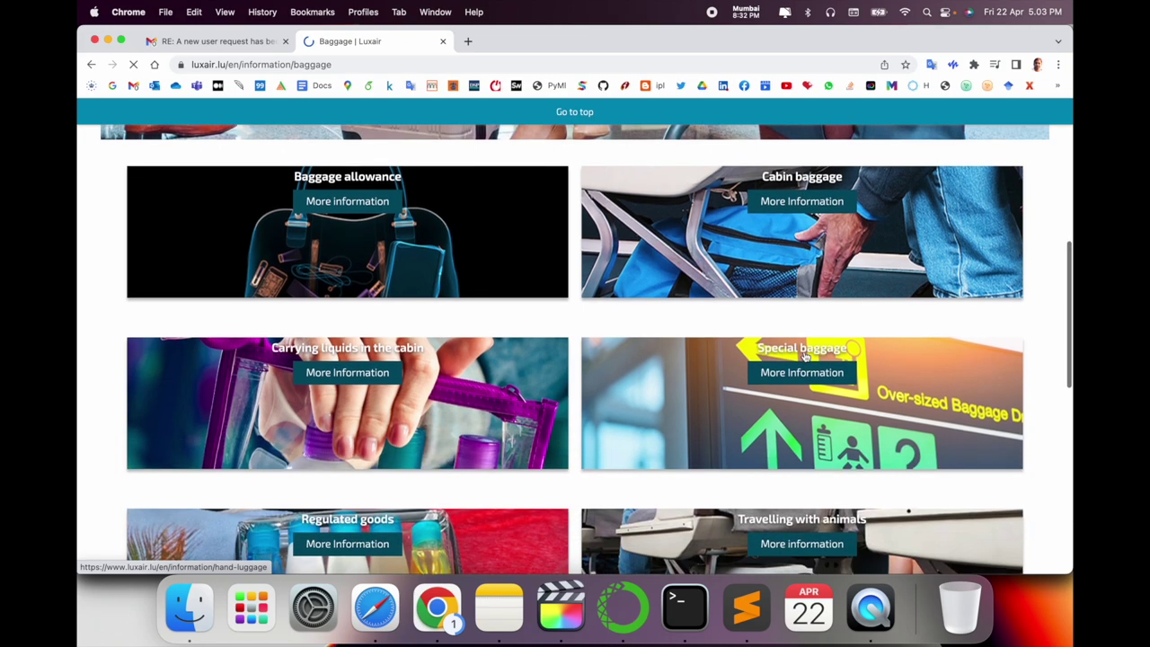
scroll(799, 358, down, 1)
scroll(801, 357, down, 1)
scroll(688, 361, down, 2)
scroll(687, 361, down, 1)
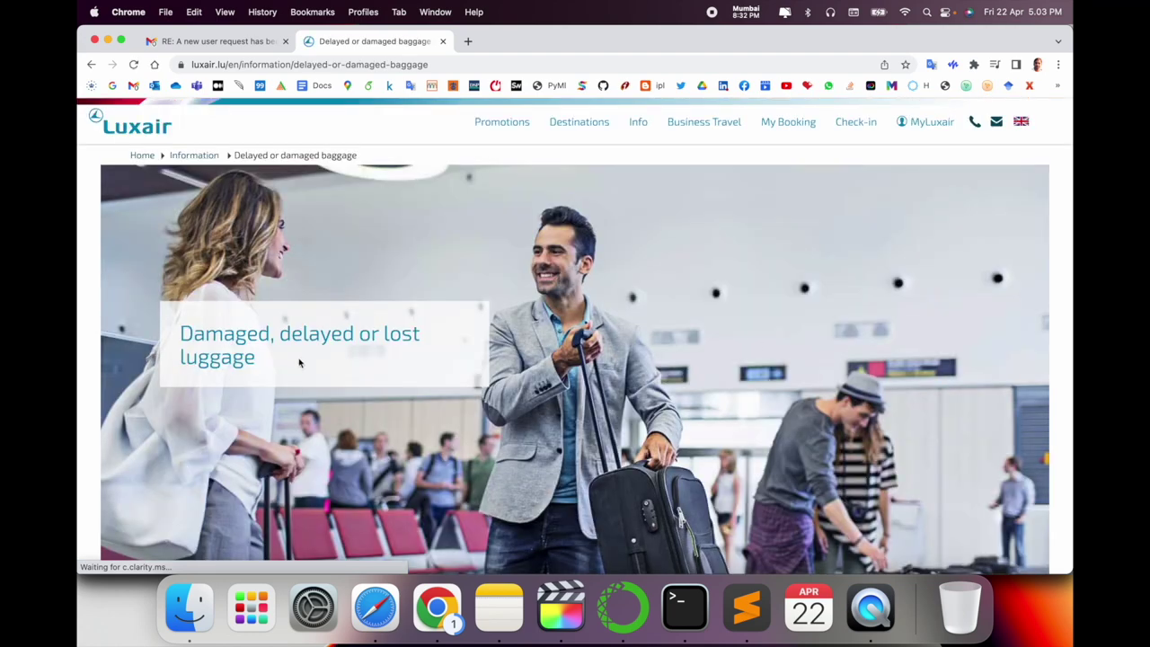
scroll(303, 360, down, 3)
scroll(225, 345, down, 2)
drag(129, 307, 680, 389)
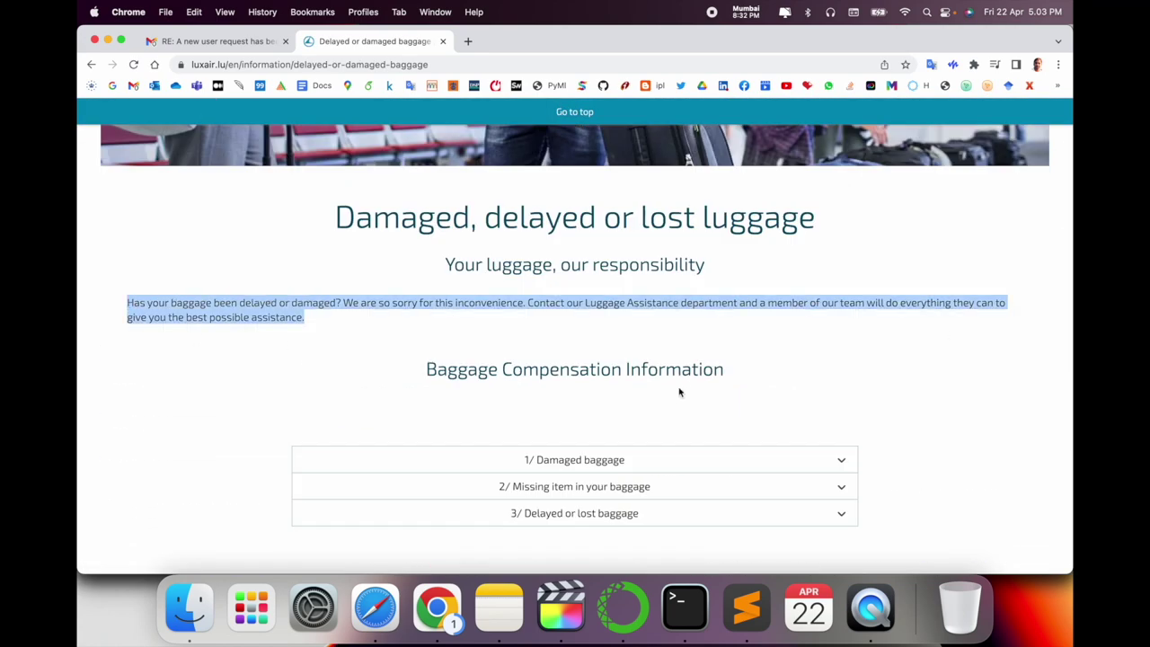
scroll(674, 395, down, 3)
click(476, 255)
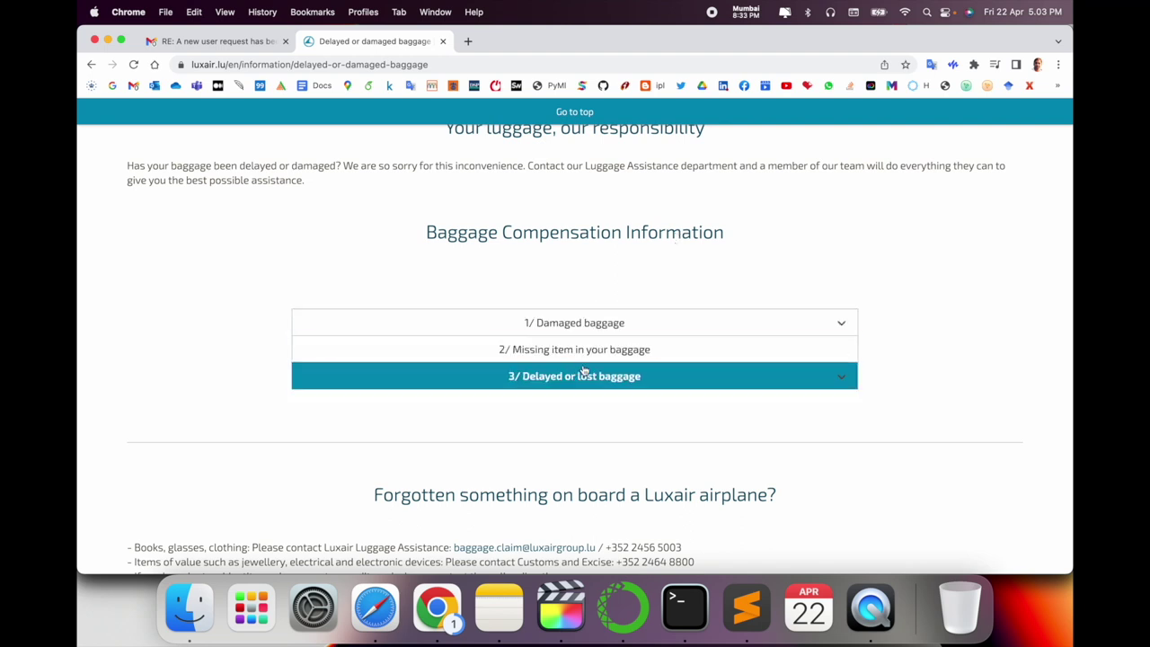
Expand the Damaged baggage instructions, note the seven-day deadline, and open the online complaint form
click(573, 325)
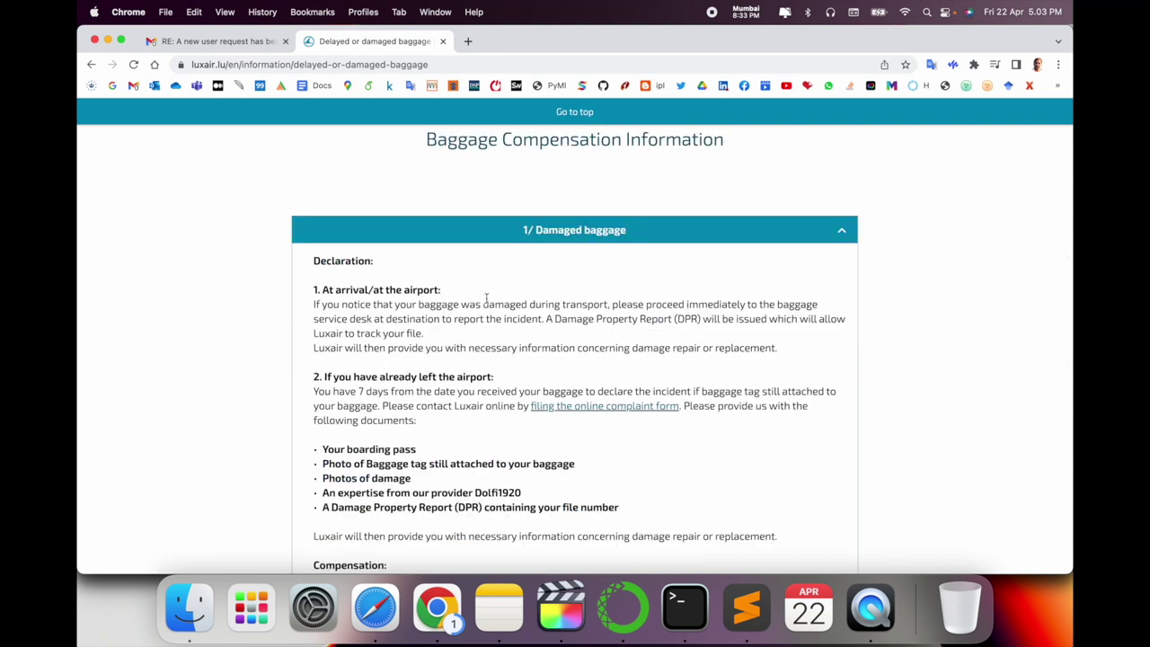
scroll(345, 310, down, 2)
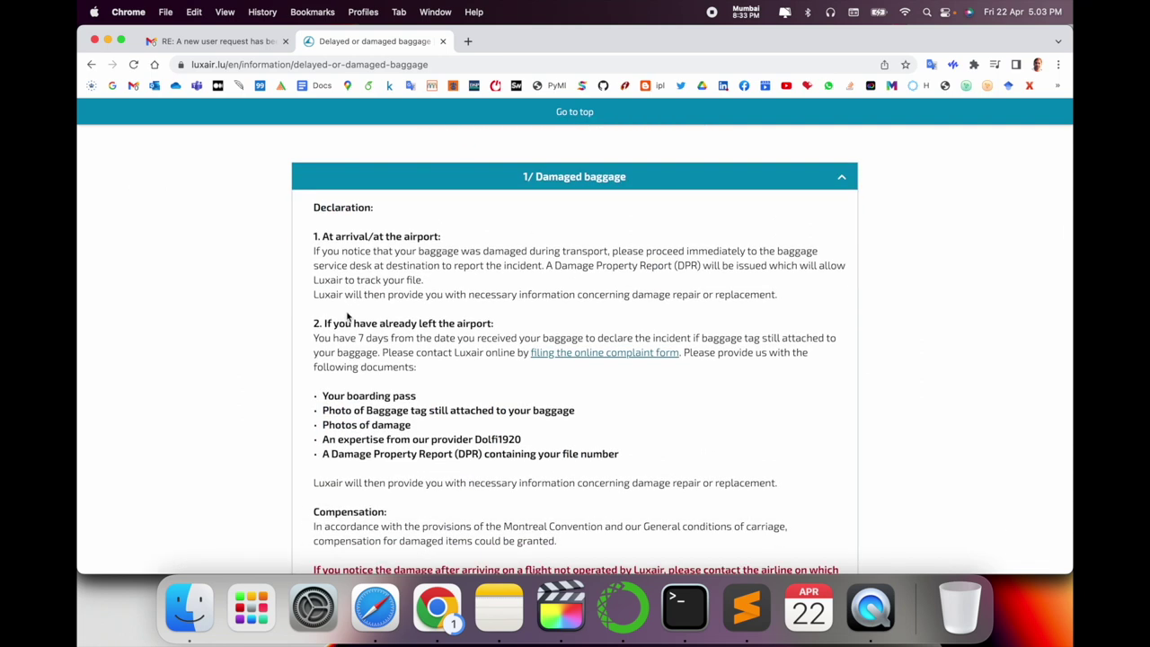
scroll(346, 312, down, 2)
drag(358, 299, 680, 314)
click(325, 284)
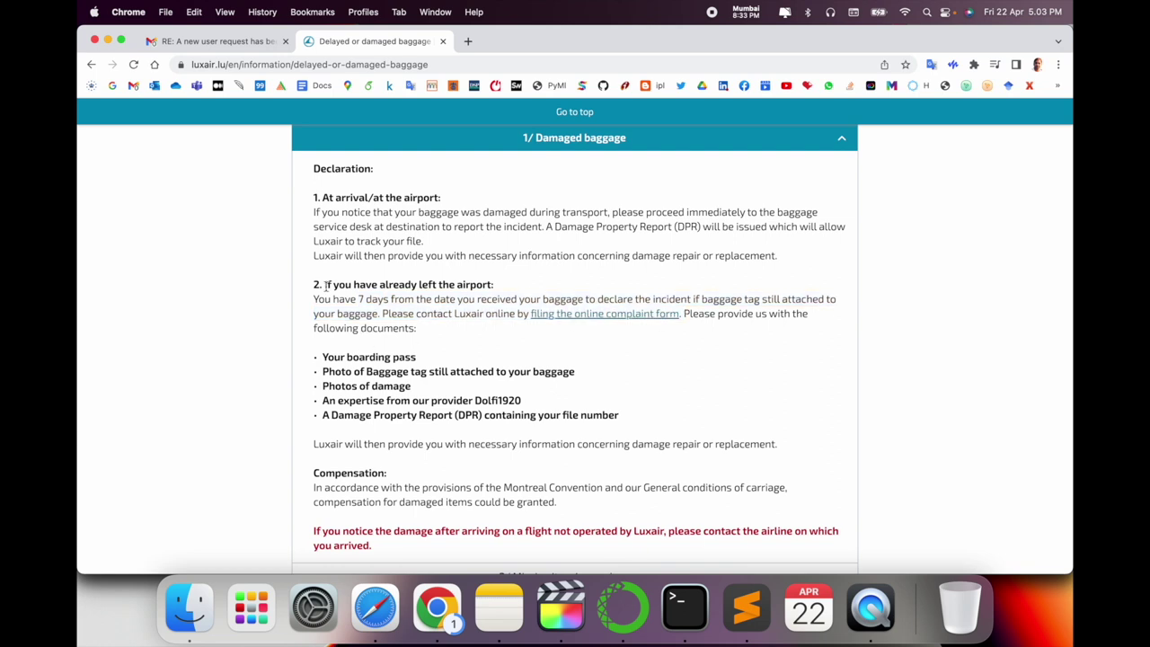
click(564, 313)
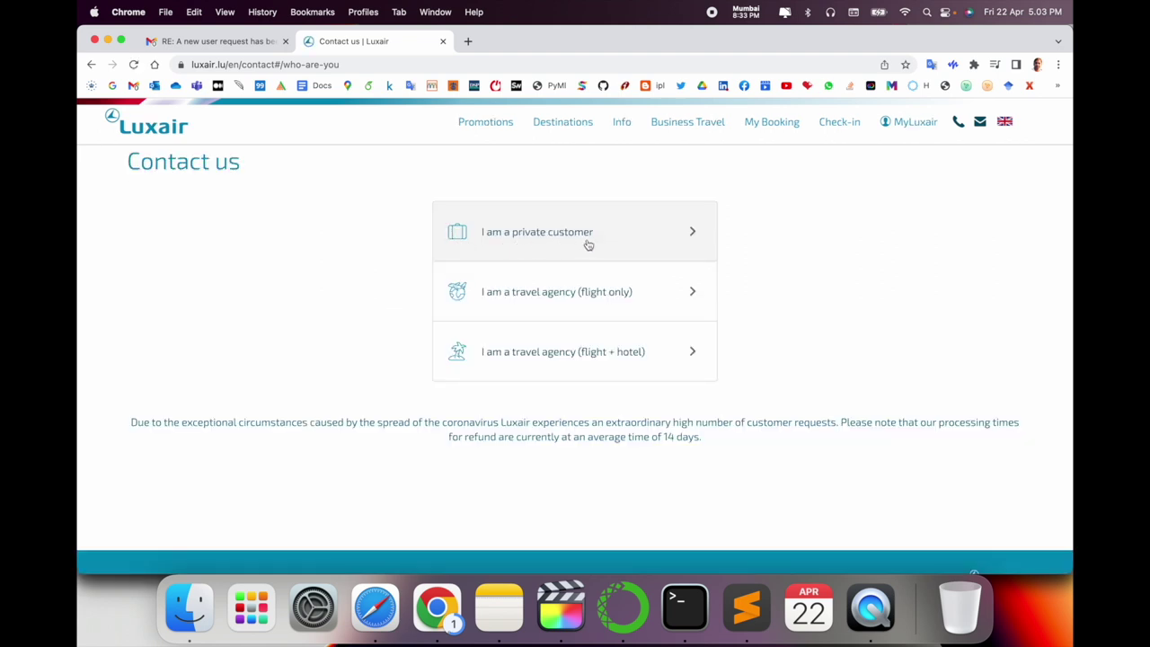
Identify as a private customer filing a Baggage complaint for damaged, lost or late baggage
click(588, 240)
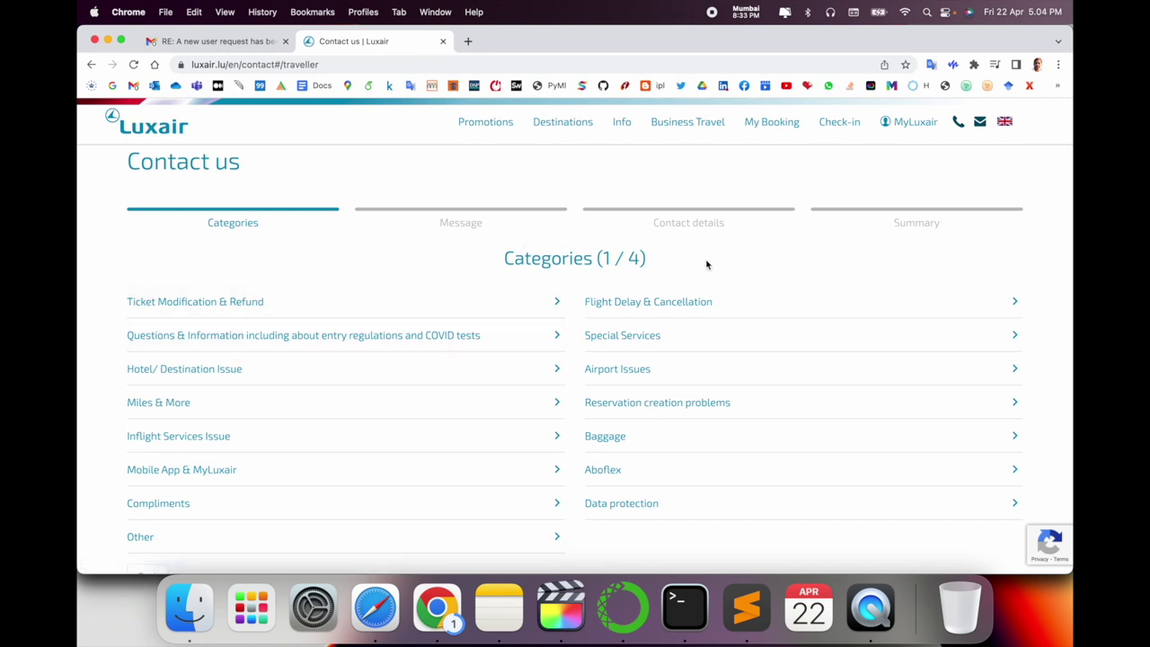
scroll(406, 311, down, 1)
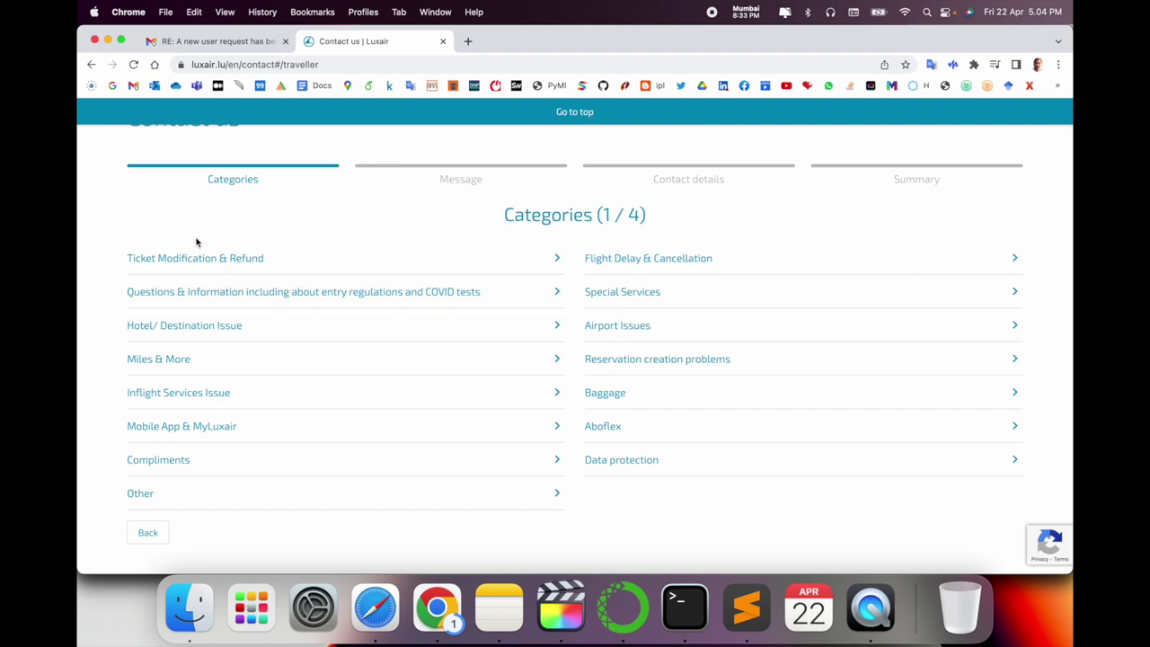
click(639, 392)
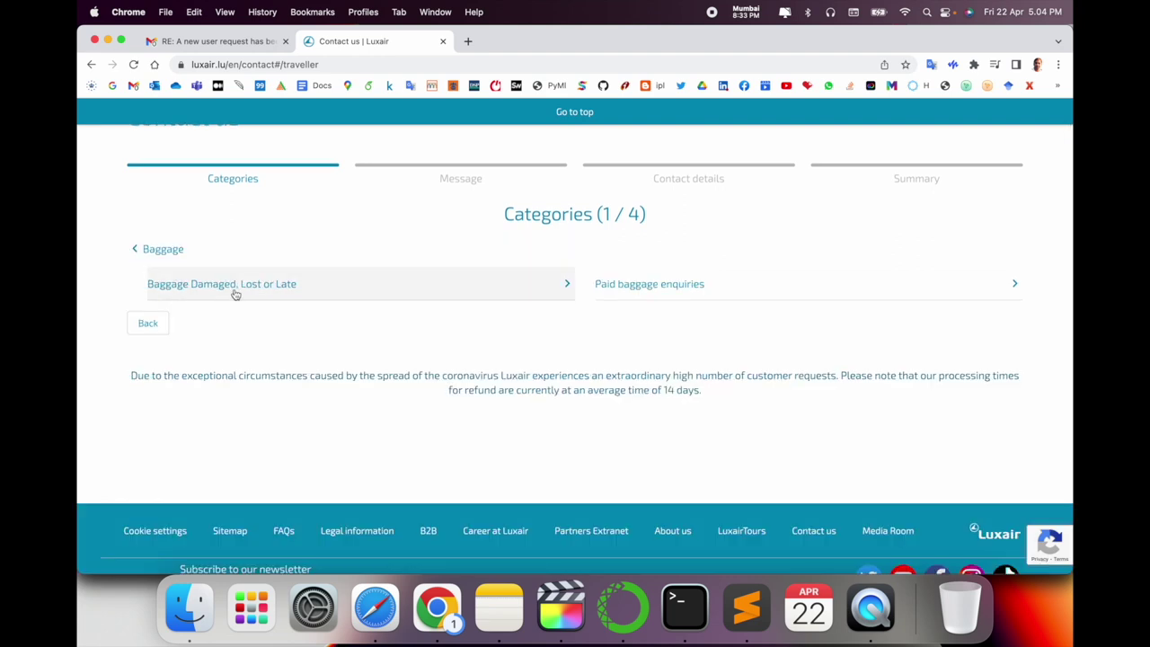
click(338, 294)
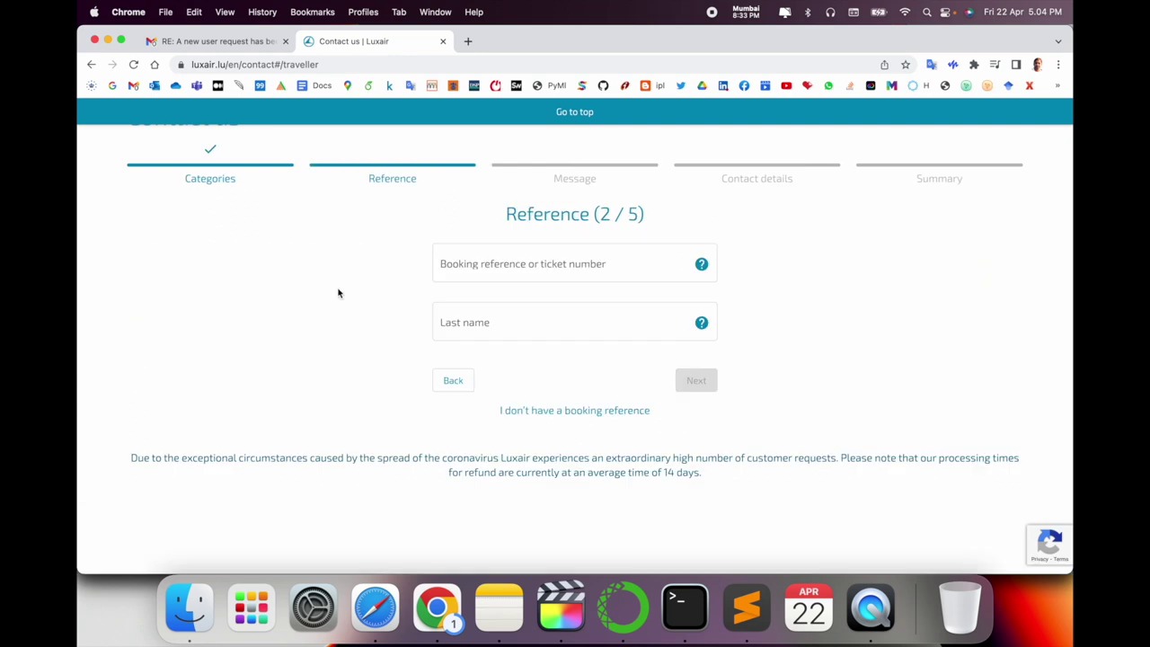
click(572, 259)
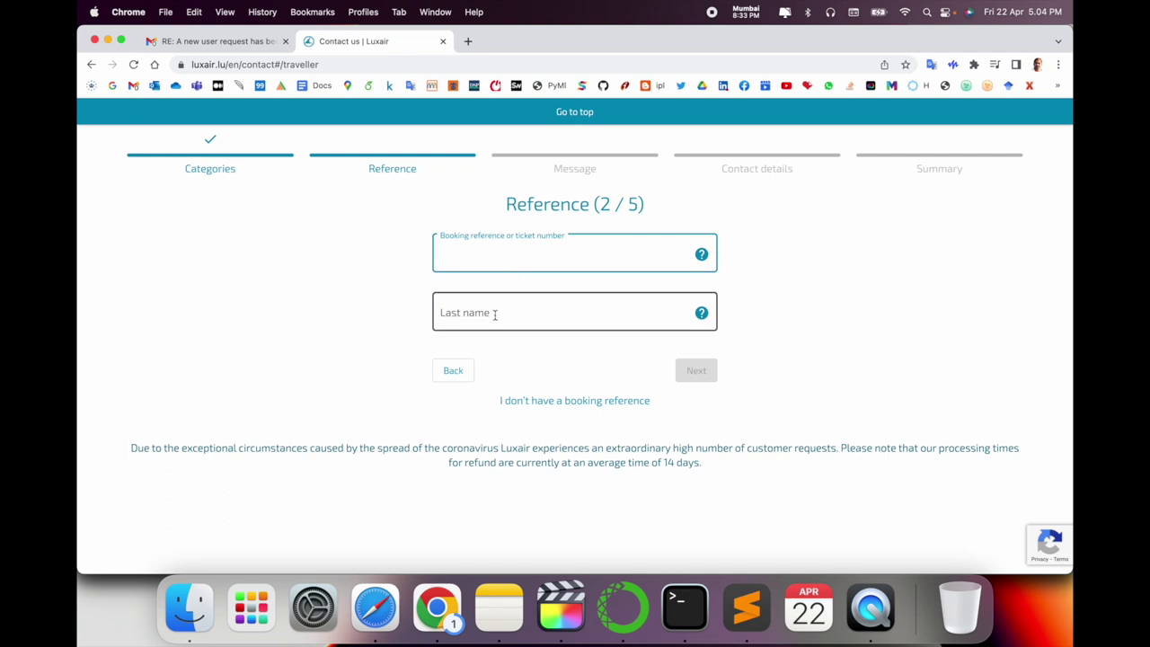
click(495, 314)
click(532, 253)
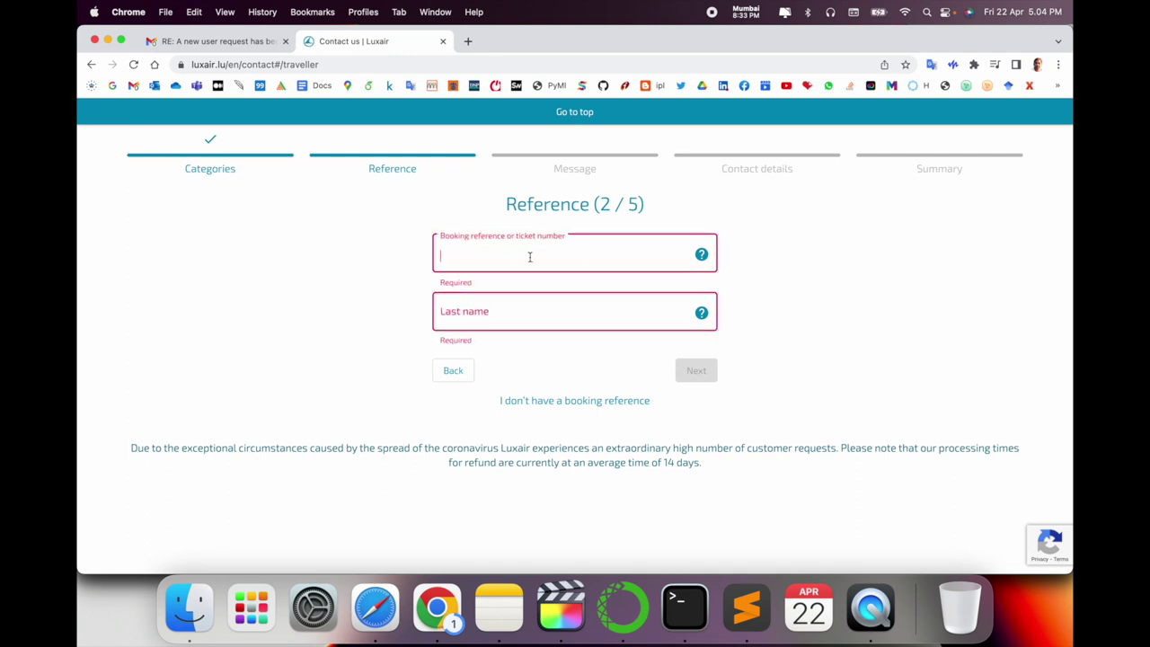
click(220, 41)
text(MXUCA7)
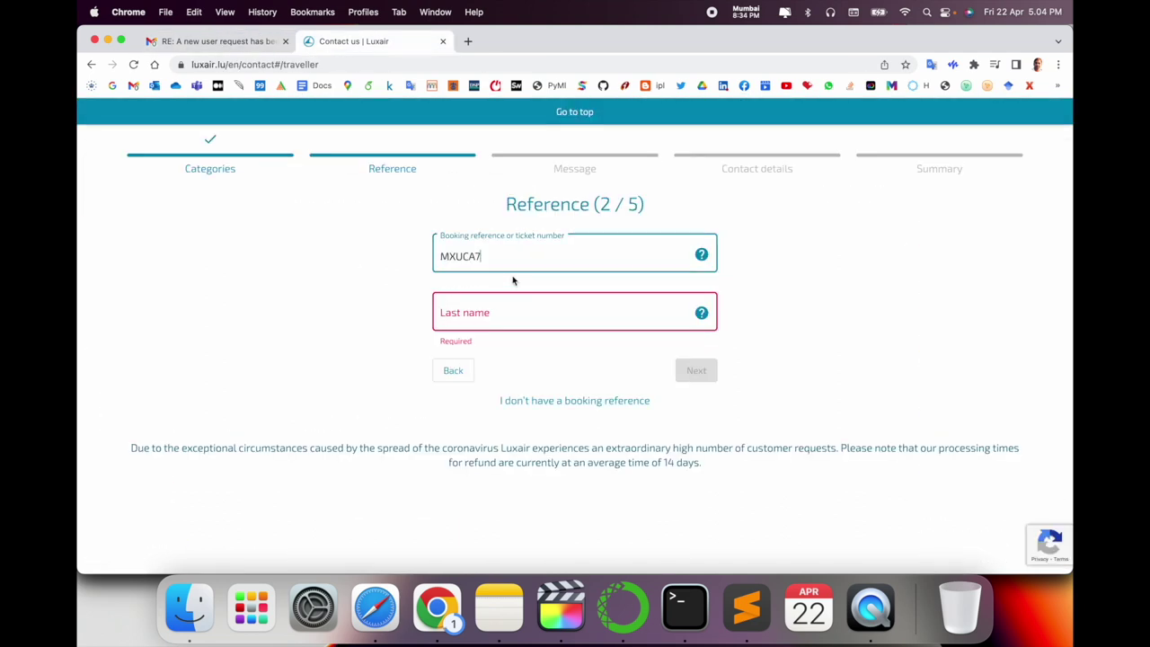
click(501, 307)
text(Kayte)
click(702, 366)
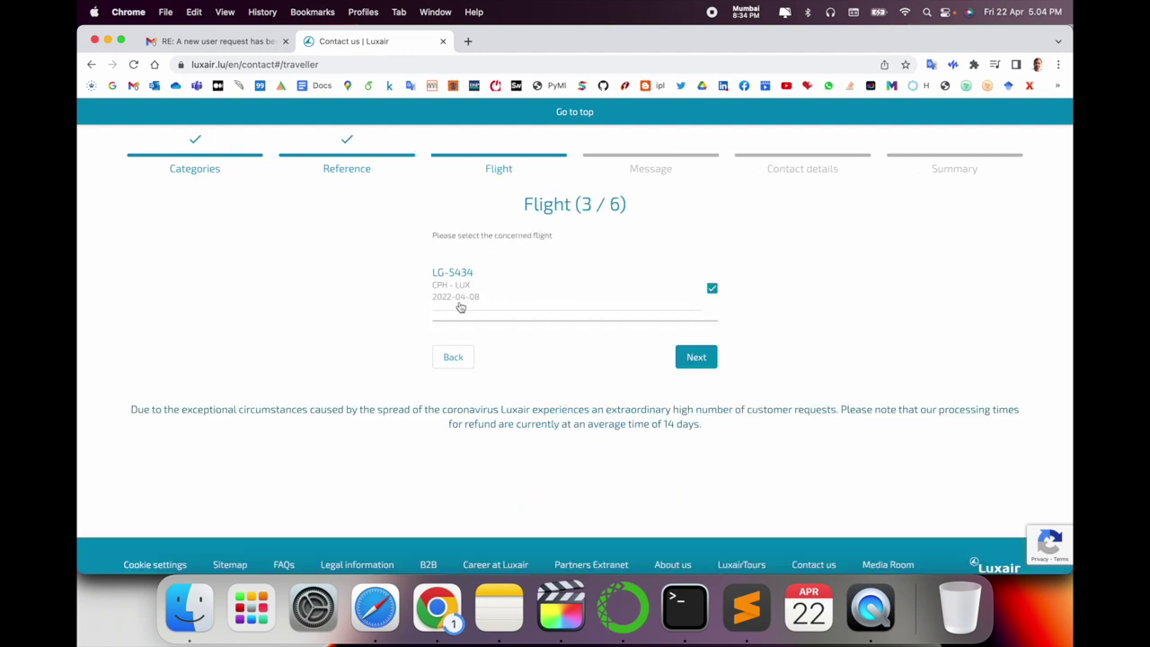
Reach the message step with product set to Luxair flight and begin adding a document
click(692, 356)
click(582, 307)
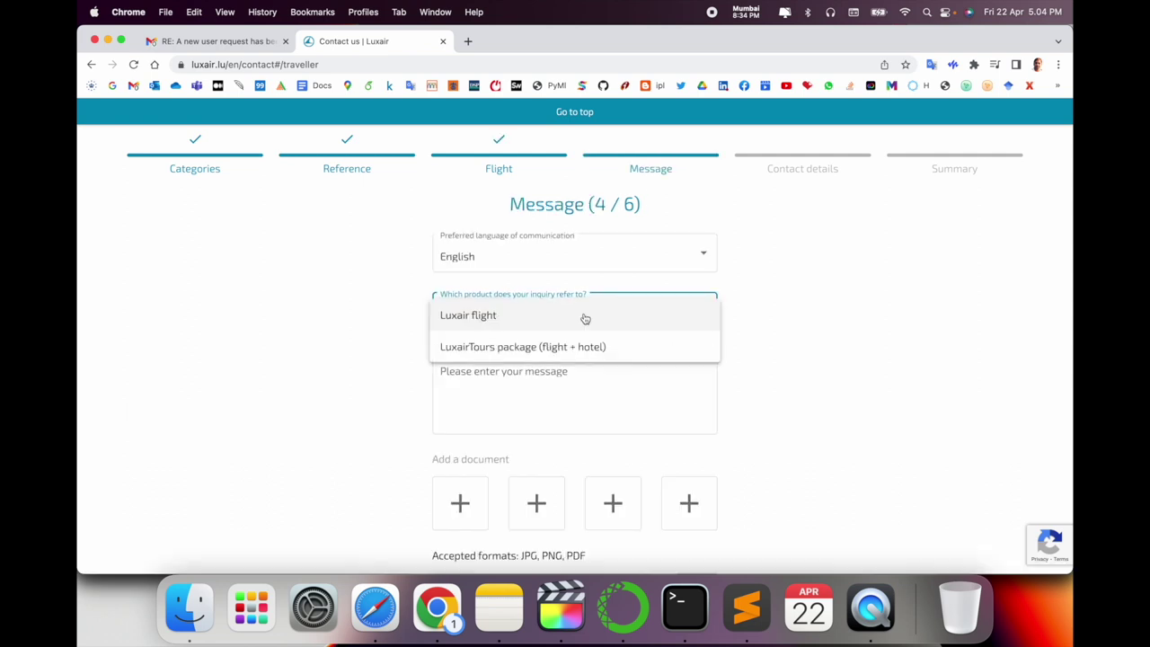
click(493, 323)
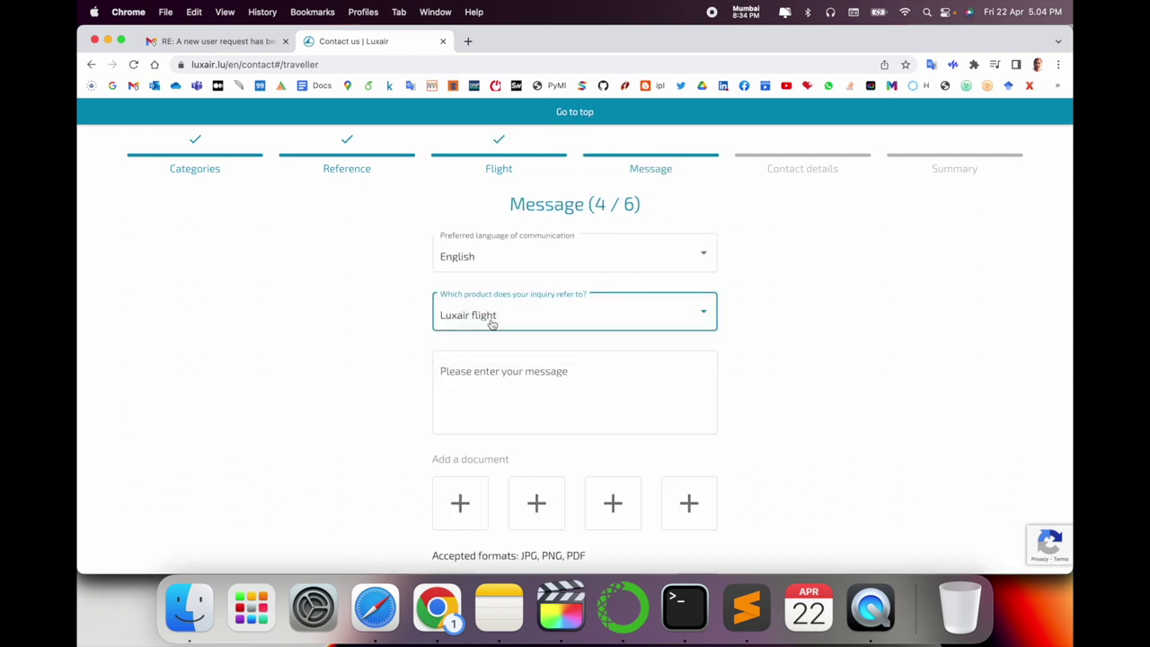
click(517, 394)
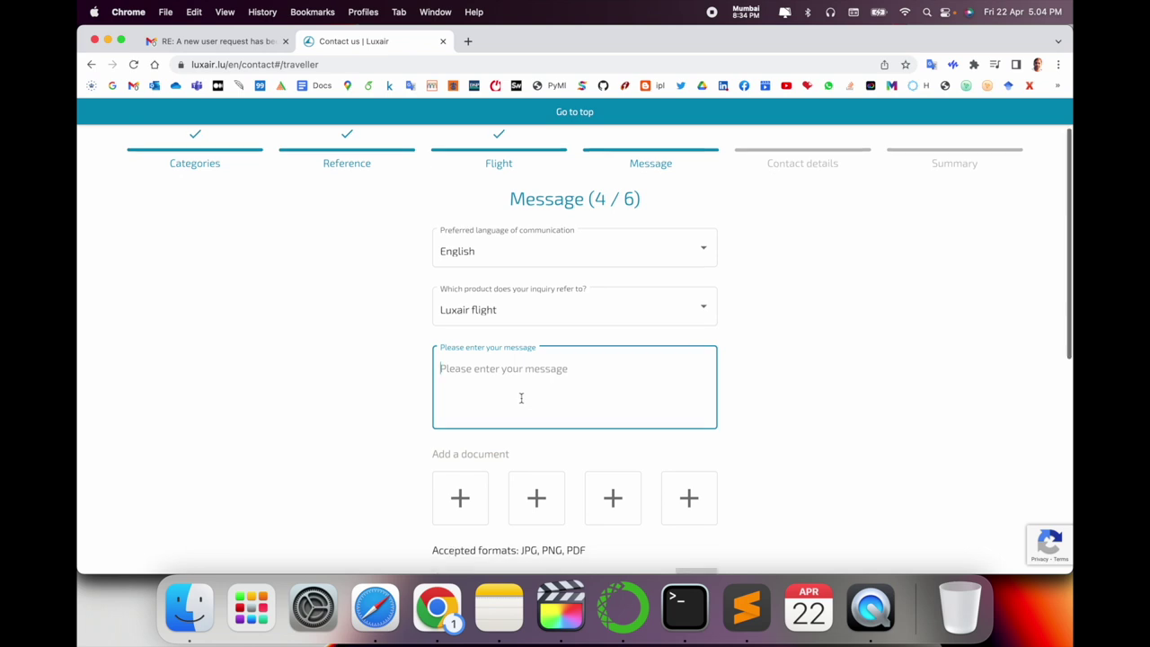
scroll(521, 398, down, 1)
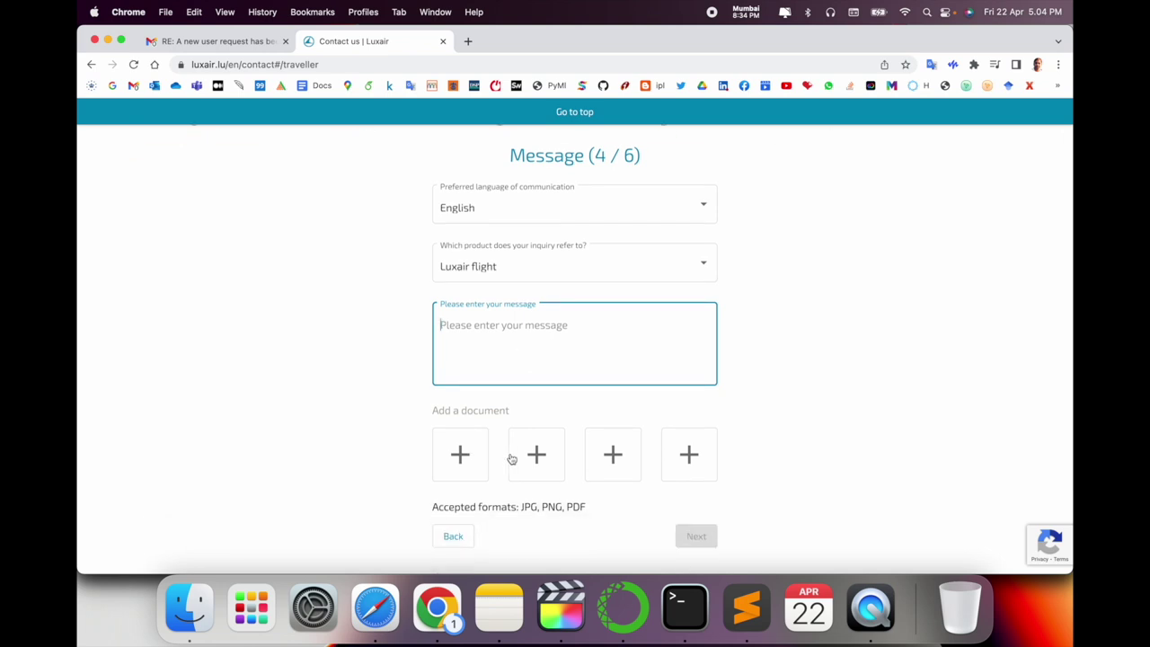
click(192, 600)
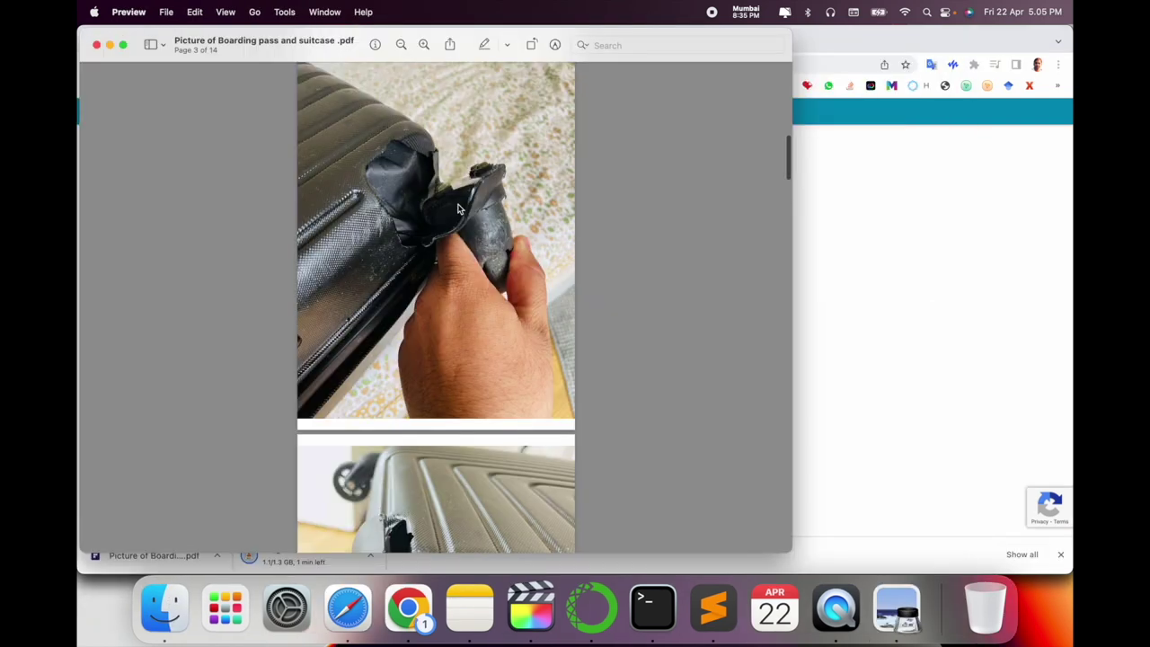
Scroll through the suitcase damage and baggage-tag photos in Preview, then return to Chrome
scroll(457, 208, down, 2)
scroll(459, 224, down, 5)
scroll(449, 270, down, 5)
scroll(431, 344, down, 5)
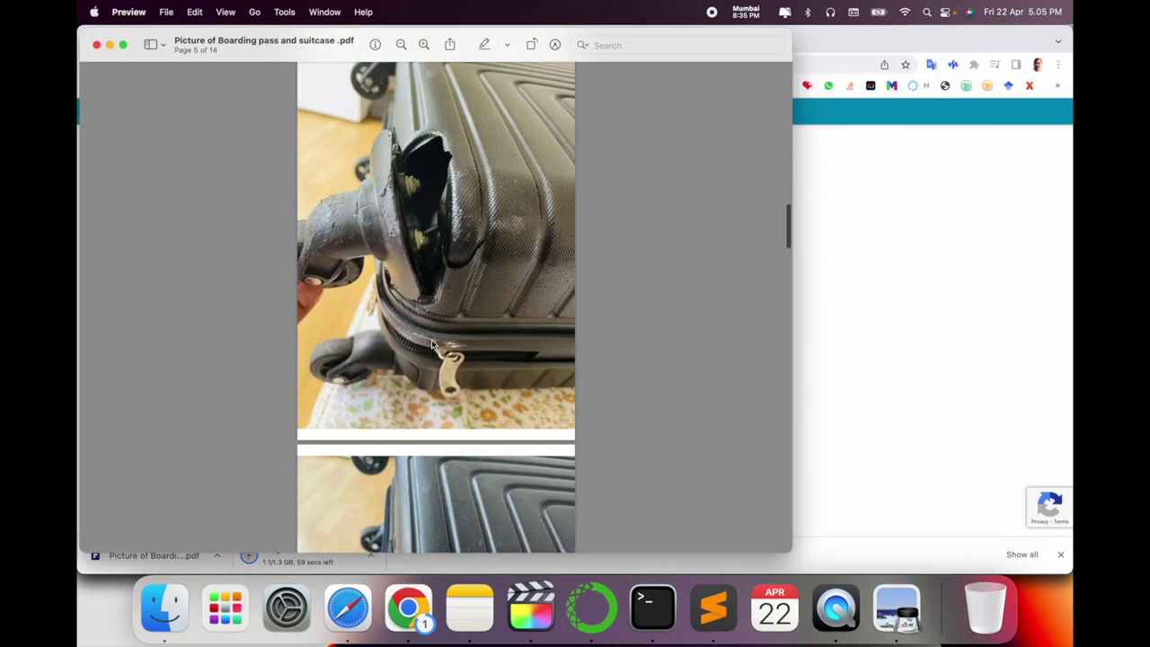
scroll(444, 364, down, 10)
scroll(459, 384, up, 2)
scroll(386, 265, up, 2)
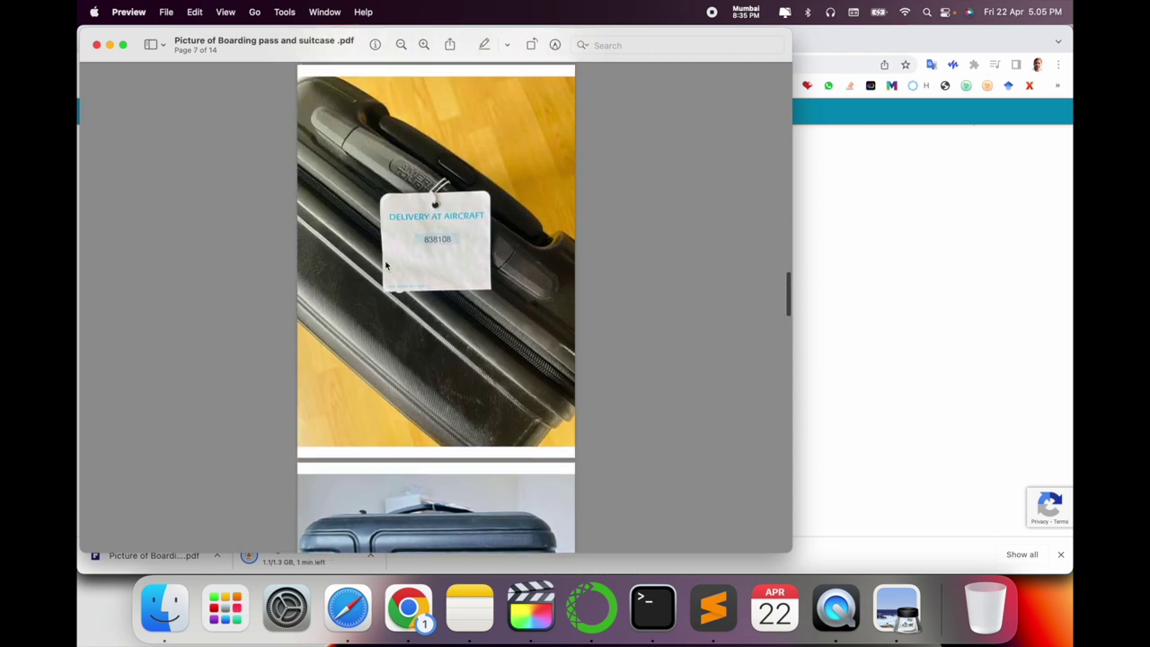
scroll(442, 216, down, 2)
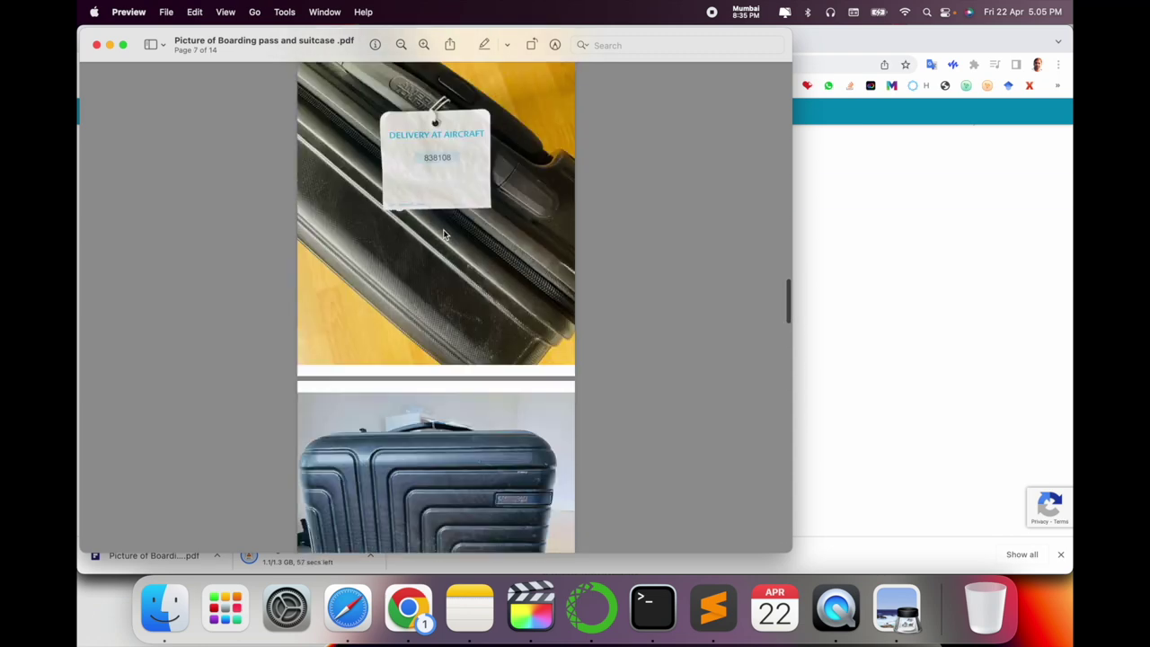
scroll(440, 224, down, 5)
click(842, 303)
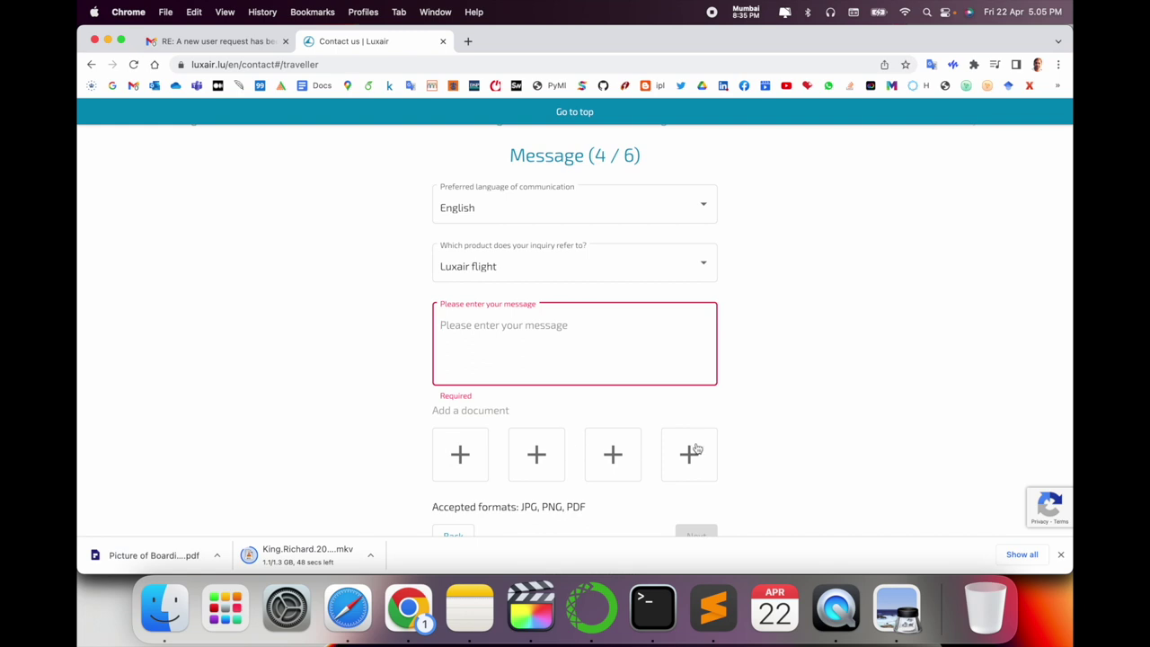
Advance the Luxair form from the message step to Contact details
scroll(688, 452, down, 3)
scroll(676, 395, up, 3)
scroll(706, 369, up, 3)
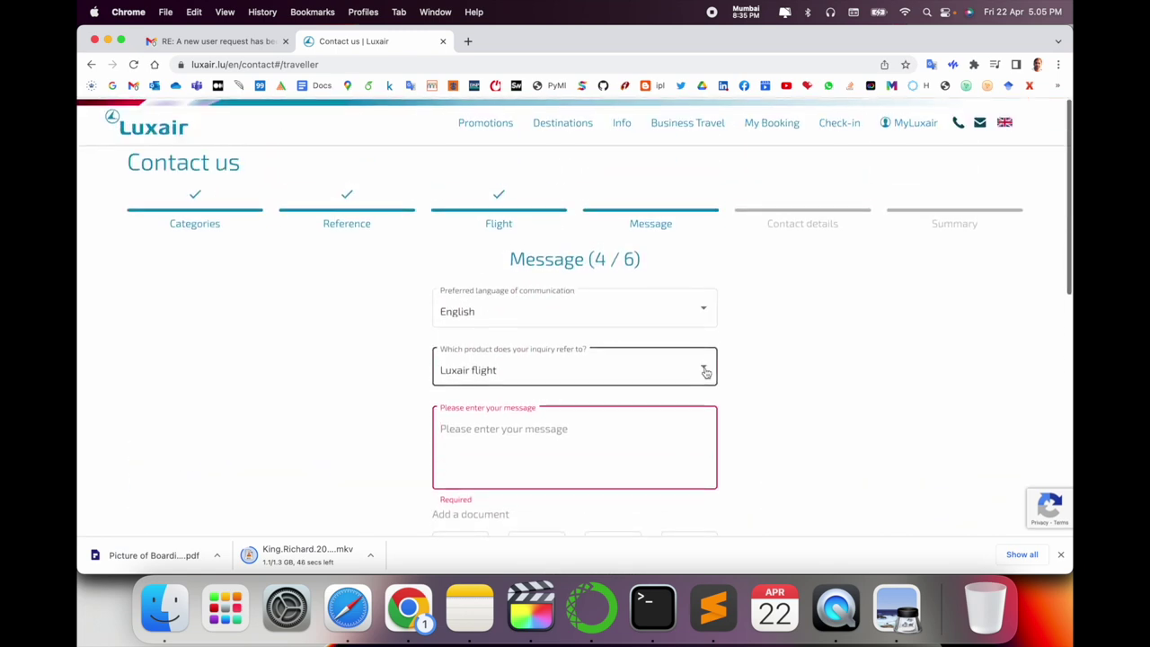
click(821, 235)
scroll(701, 392, down, 5)
scroll(887, 196, up, 5)
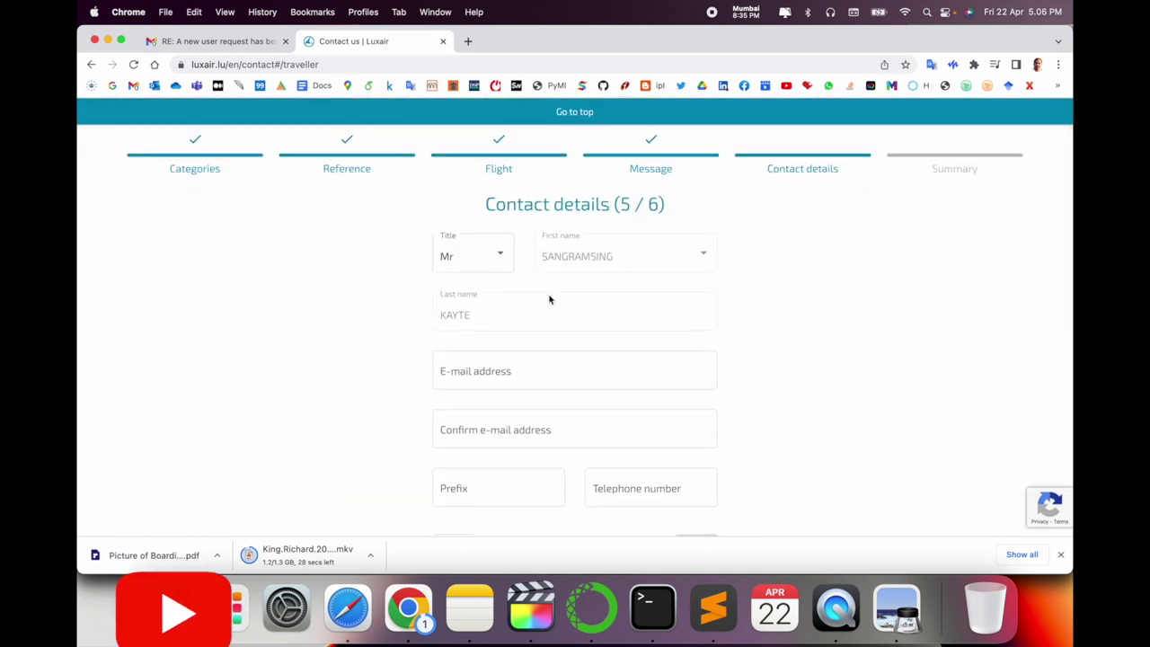
Keep the title Mr, fill in the e-mail address, then close the Contact us tab
click(500, 256)
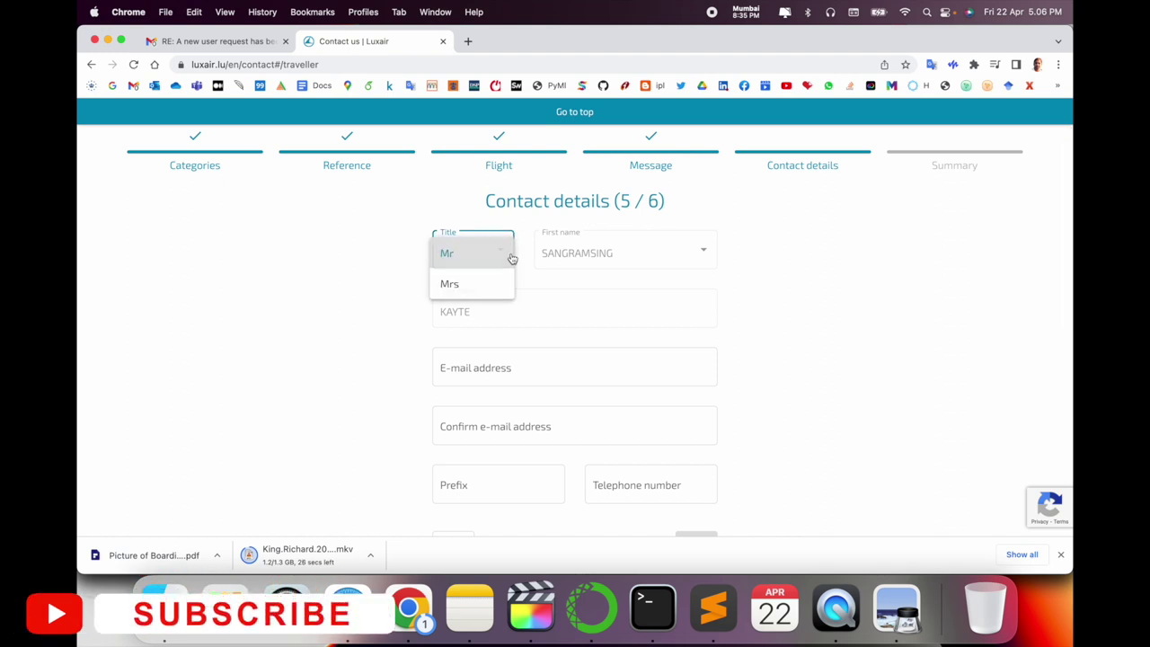
click(488, 334)
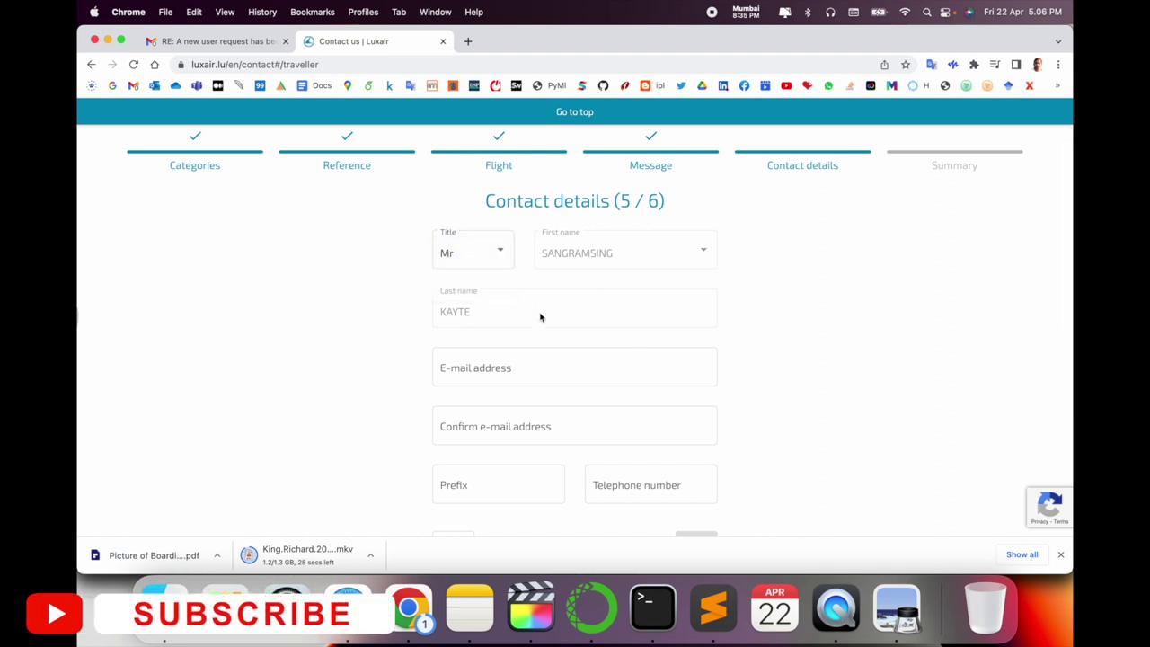
click(511, 363)
scroll(510, 361, down, 2)
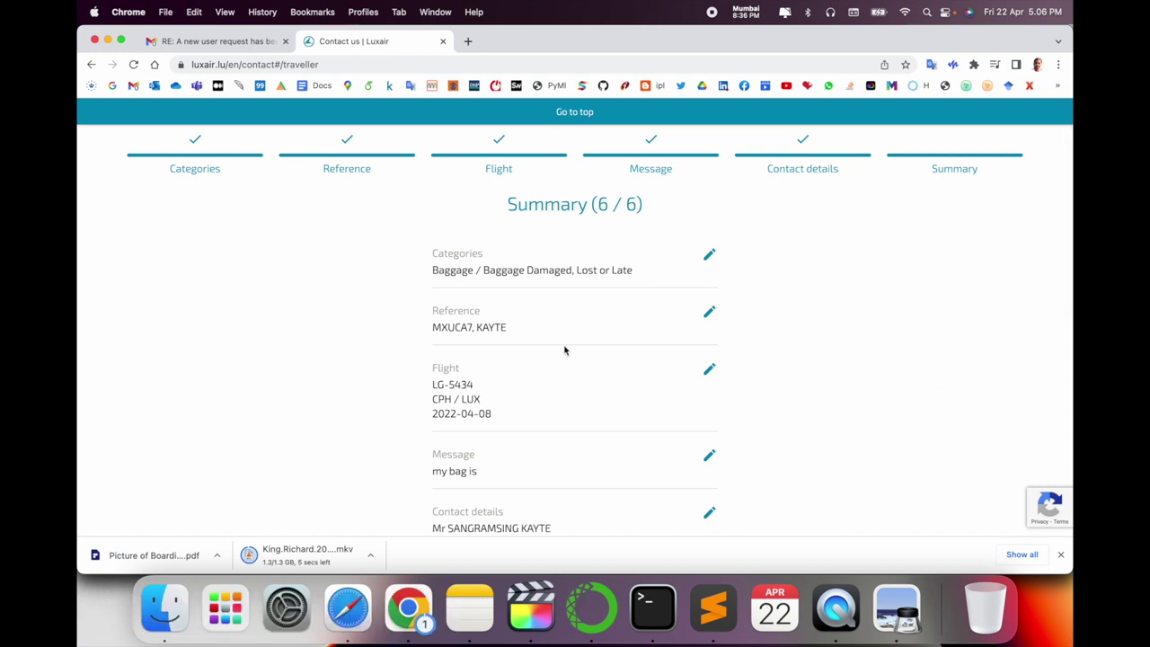
scroll(564, 350, down, 3)
scroll(565, 368, down, 3)
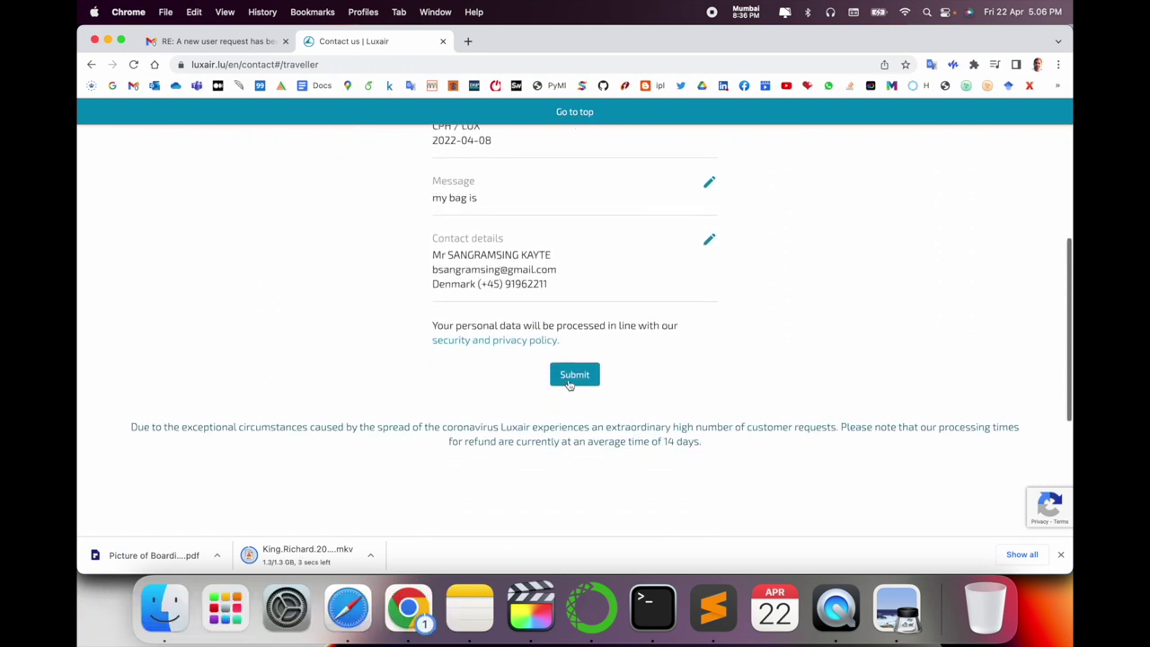
scroll(569, 378, down, 1)
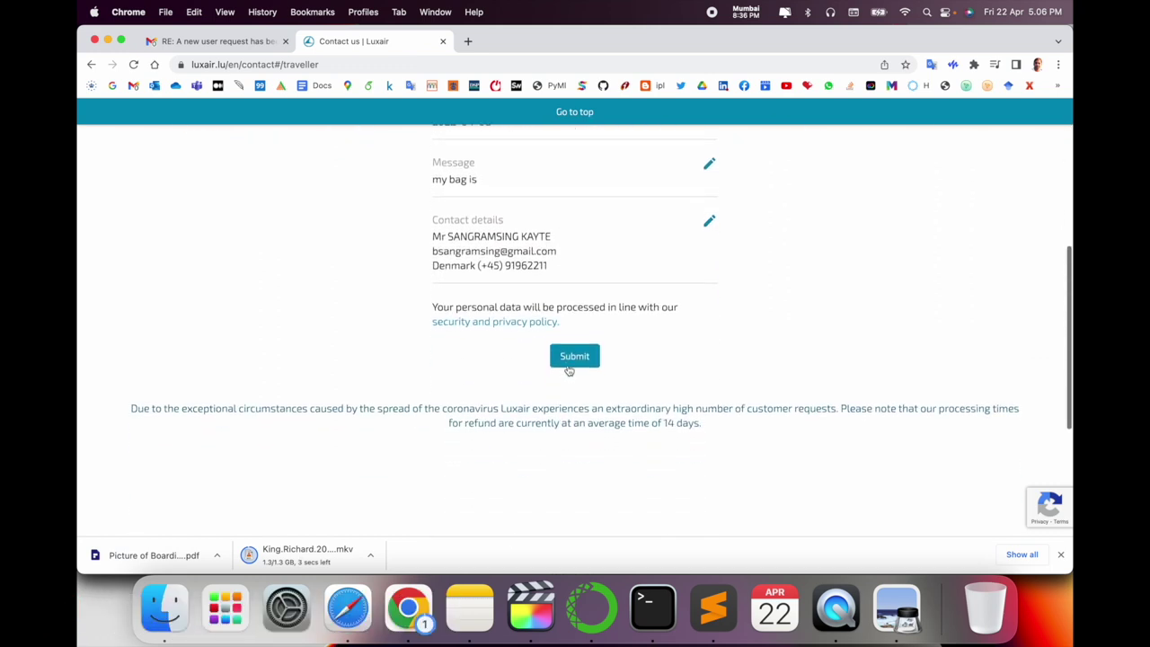
click(442, 41)
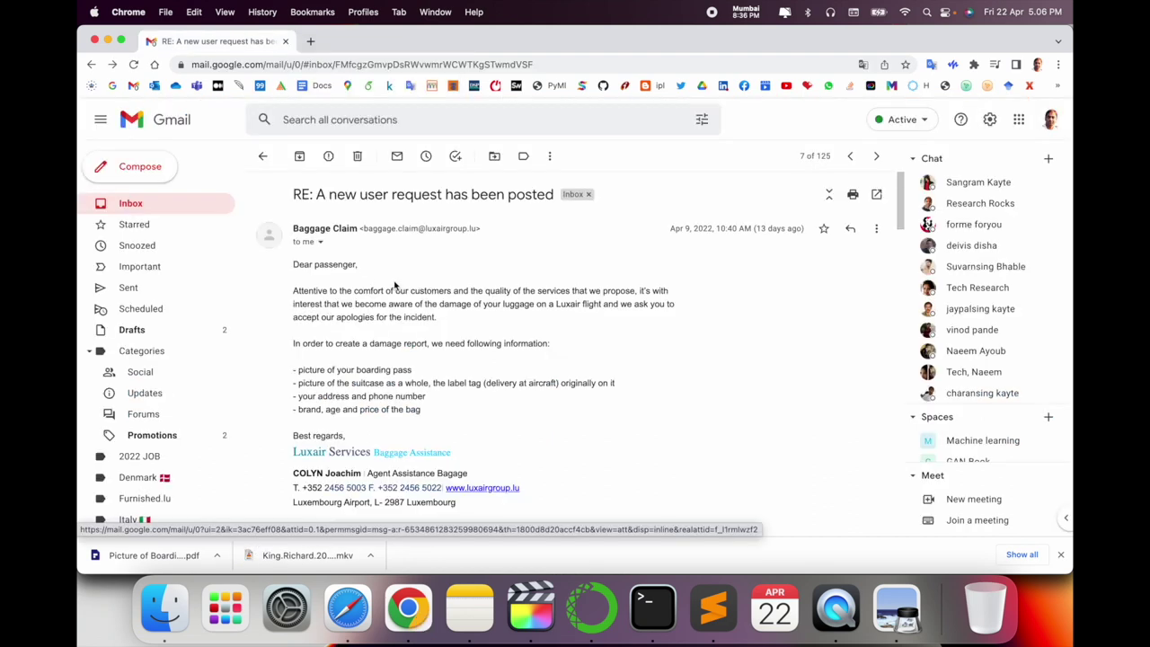
Highlight the requested items: boarding pass, suitcase and tag, address and phone, brand, age and price
scroll(394, 285, down, 1)
scroll(359, 279, down, 3)
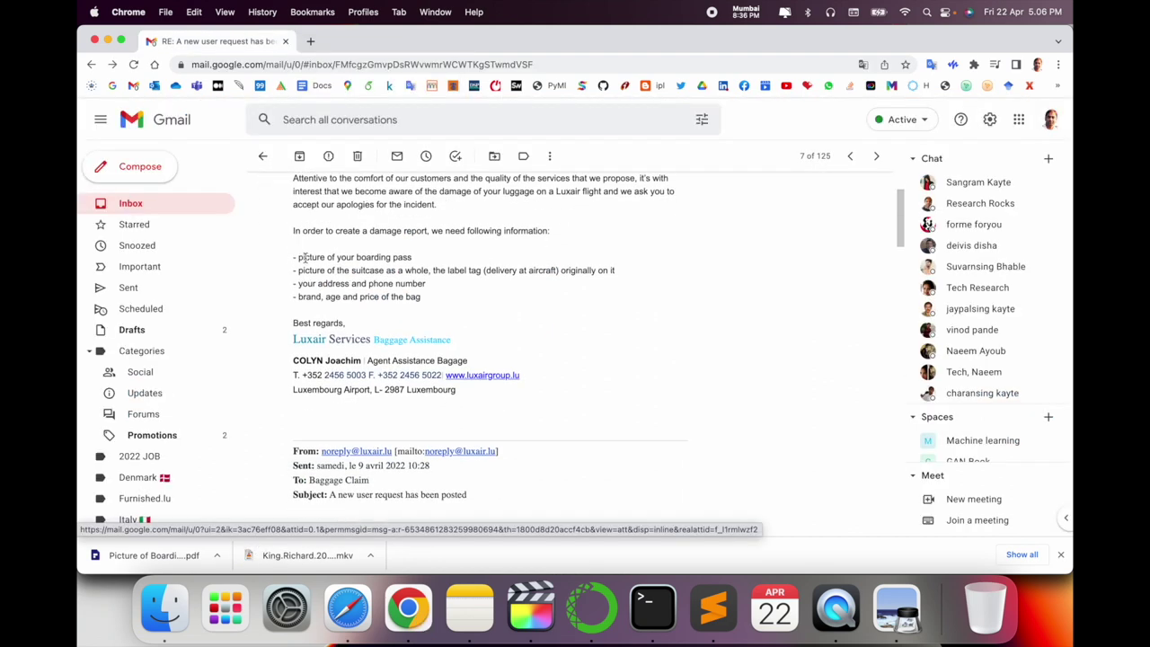
drag(298, 257, 440, 261)
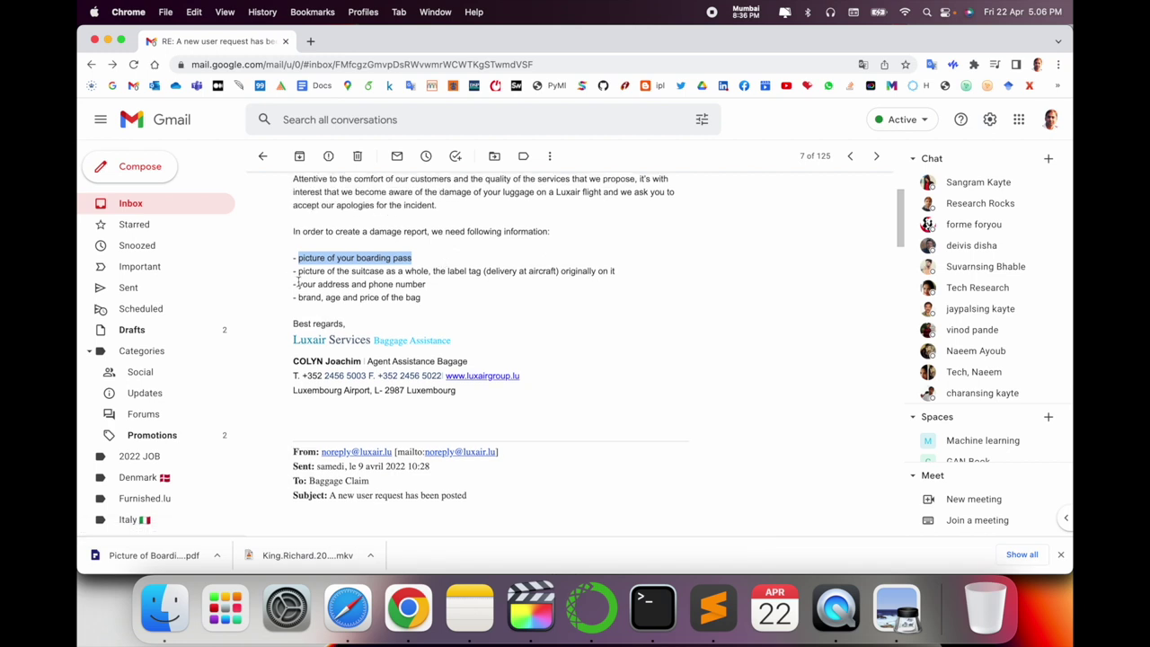
drag(296, 272, 613, 270)
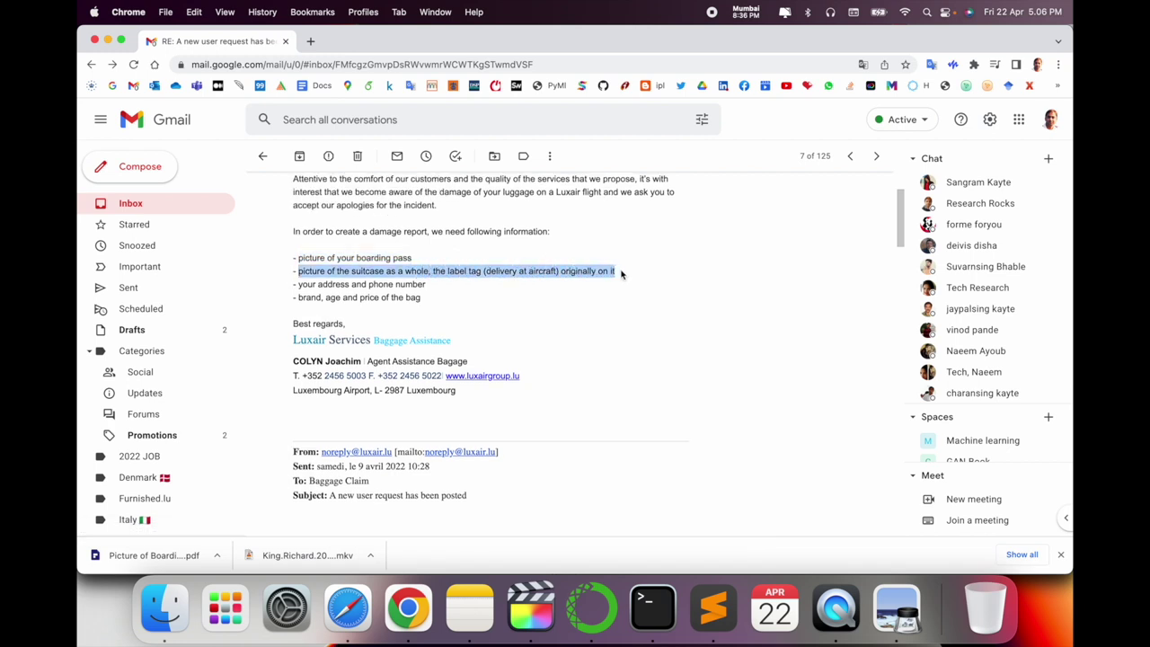
drag(298, 285, 447, 289)
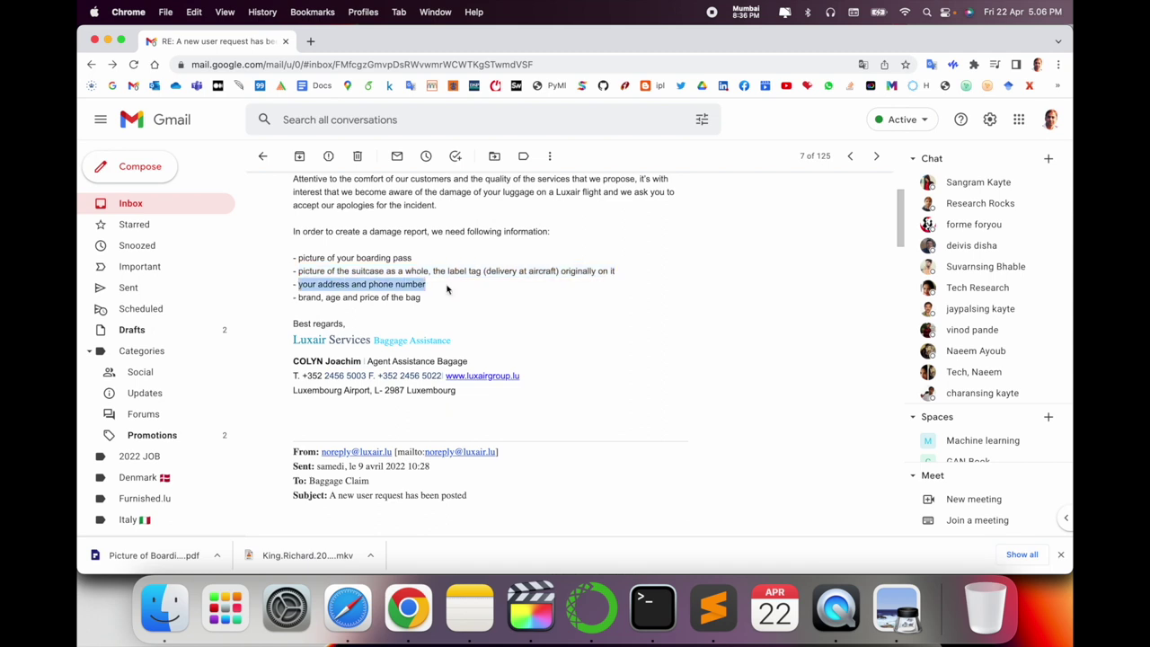
drag(296, 297, 428, 303)
Scroll down to the sent reply and highlight its greeting and opening paragraph
scroll(427, 303, down, 3)
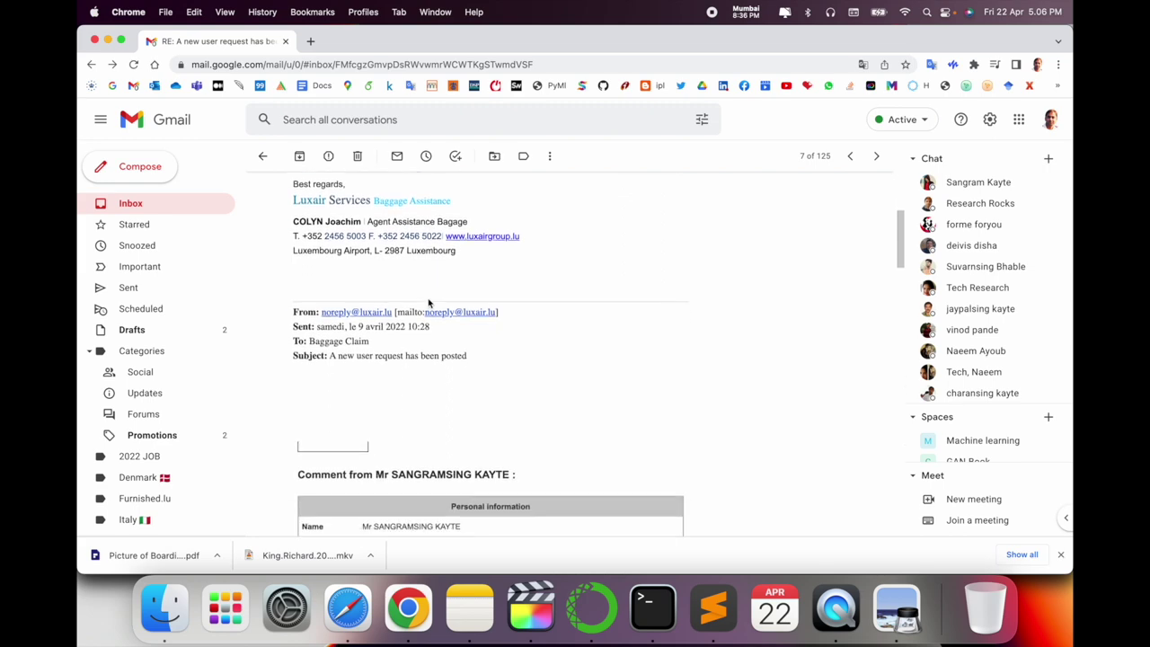
scroll(428, 302, down, 4)
scroll(427, 302, down, 2)
scroll(428, 303, down, 3)
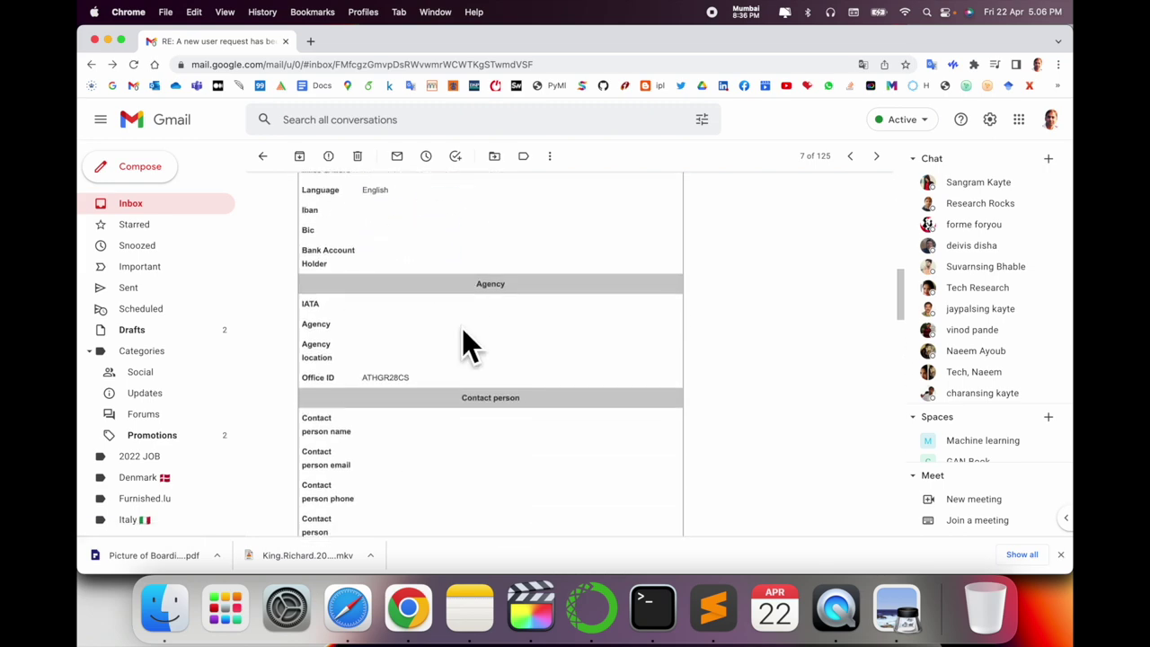
scroll(487, 351, down, 3)
scroll(488, 351, down, 4)
scroll(487, 351, down, 4)
scroll(487, 354, down, 3)
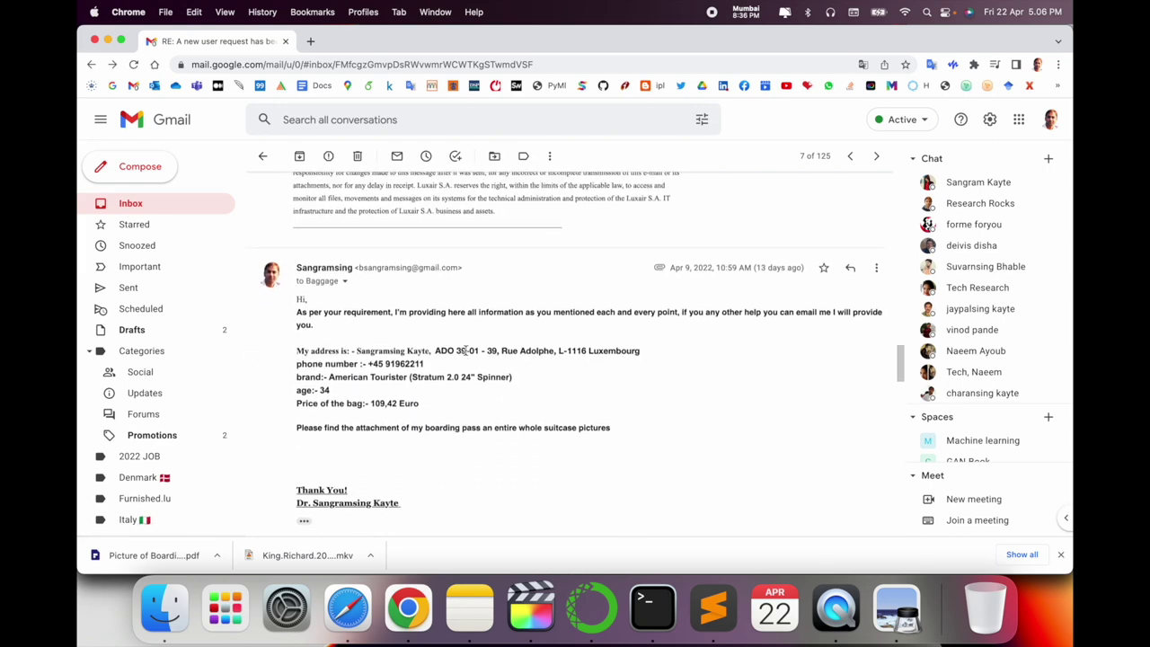
drag(299, 291, 332, 321)
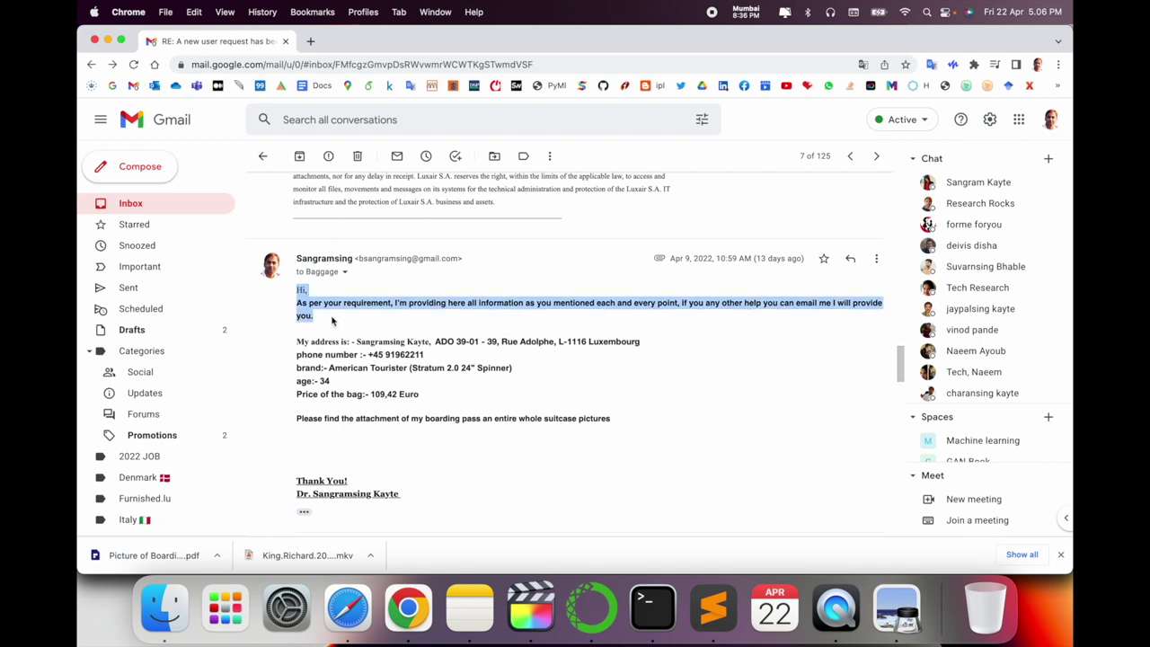
click(330, 317)
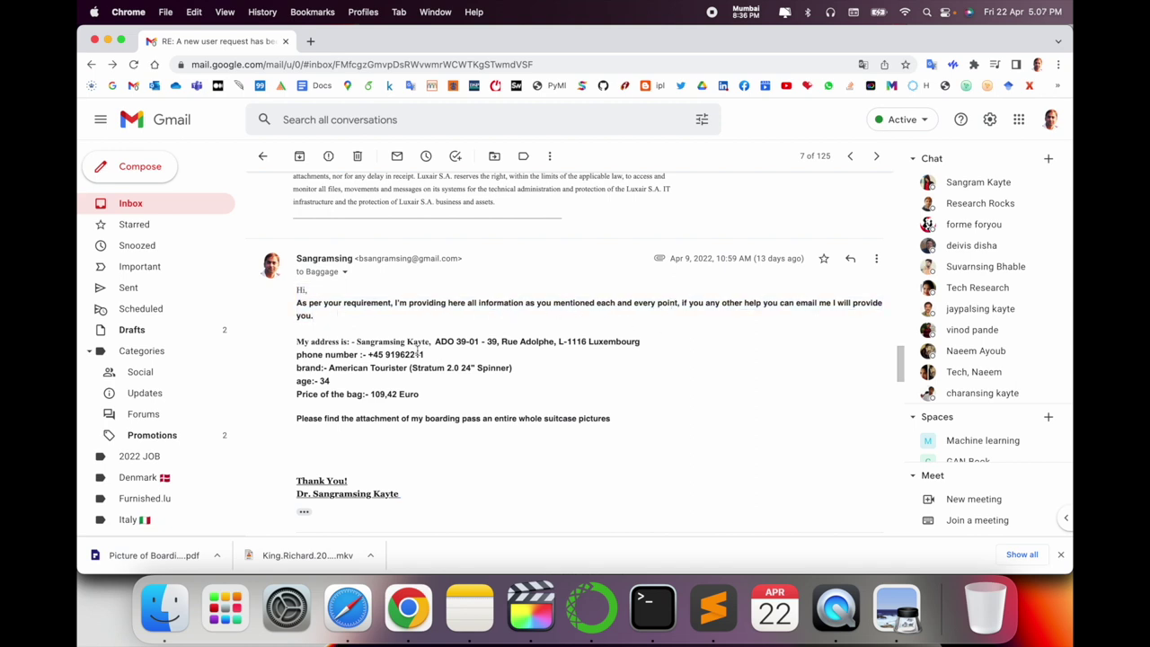
Highlight the reply's address, phone, bag brand and 109,42 Euro price, then open the PDF attachment
triple_click(375, 339)
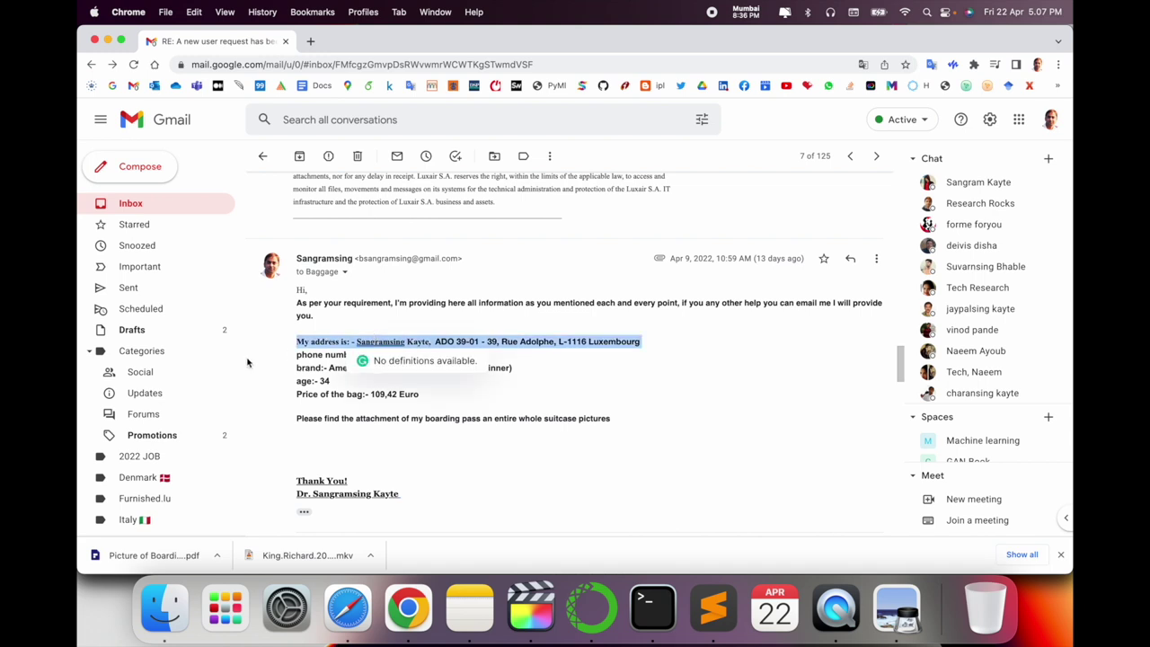
double_click(310, 353)
triple_click(462, 367)
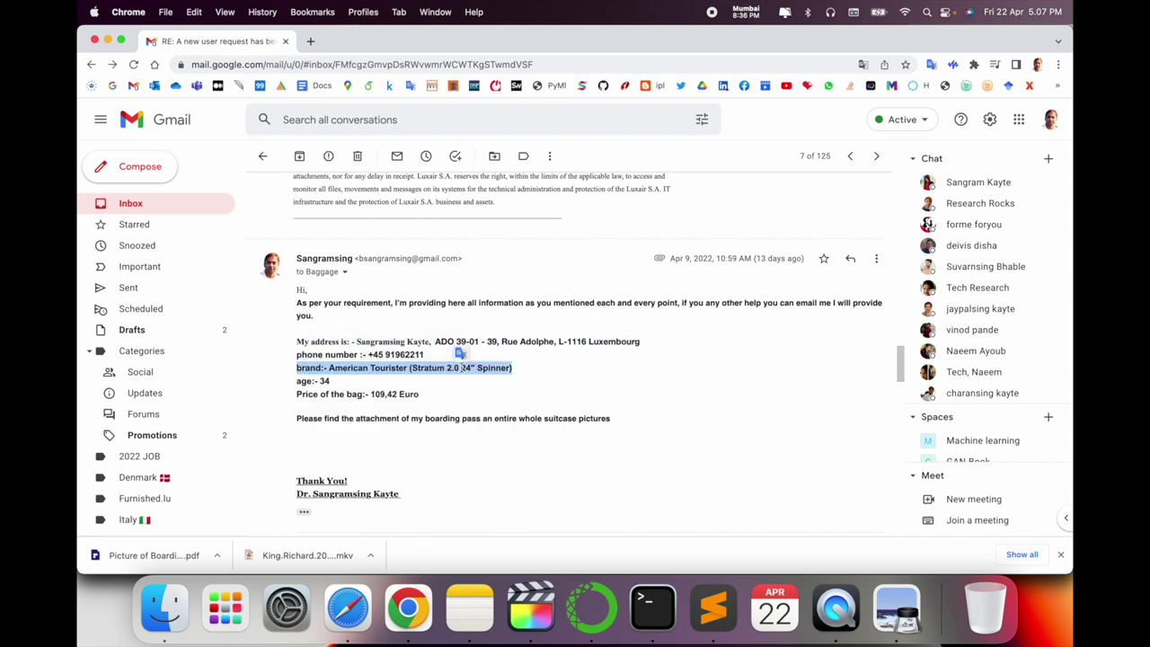
click(591, 378)
double_click(366, 366)
click(613, 378)
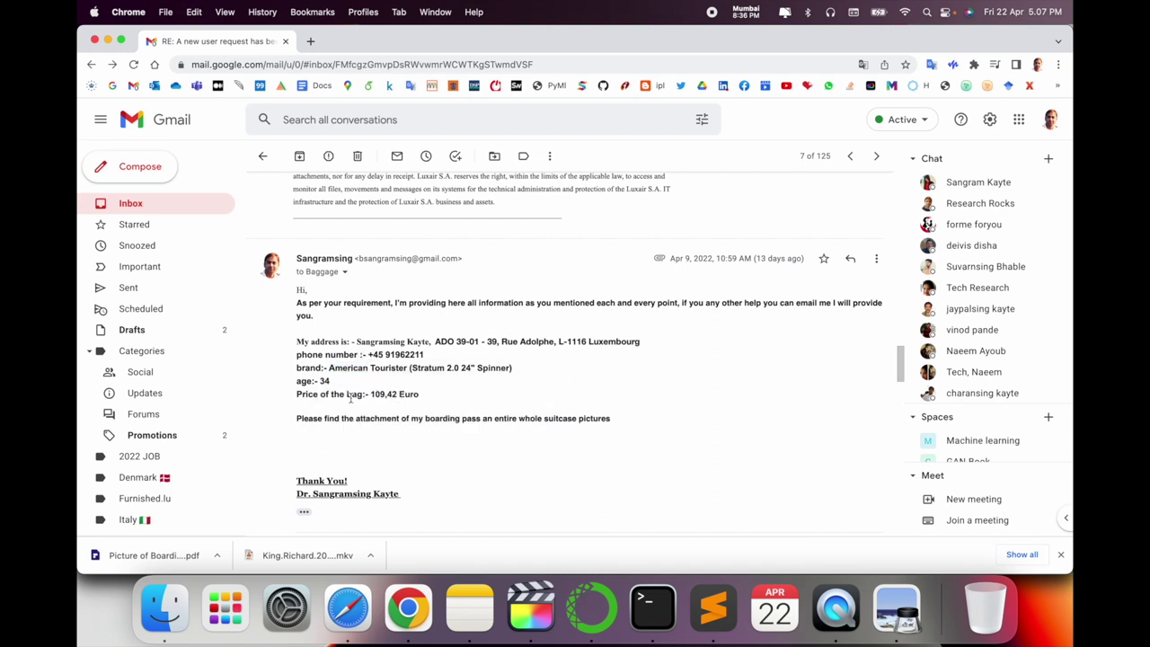
drag(370, 393, 422, 398)
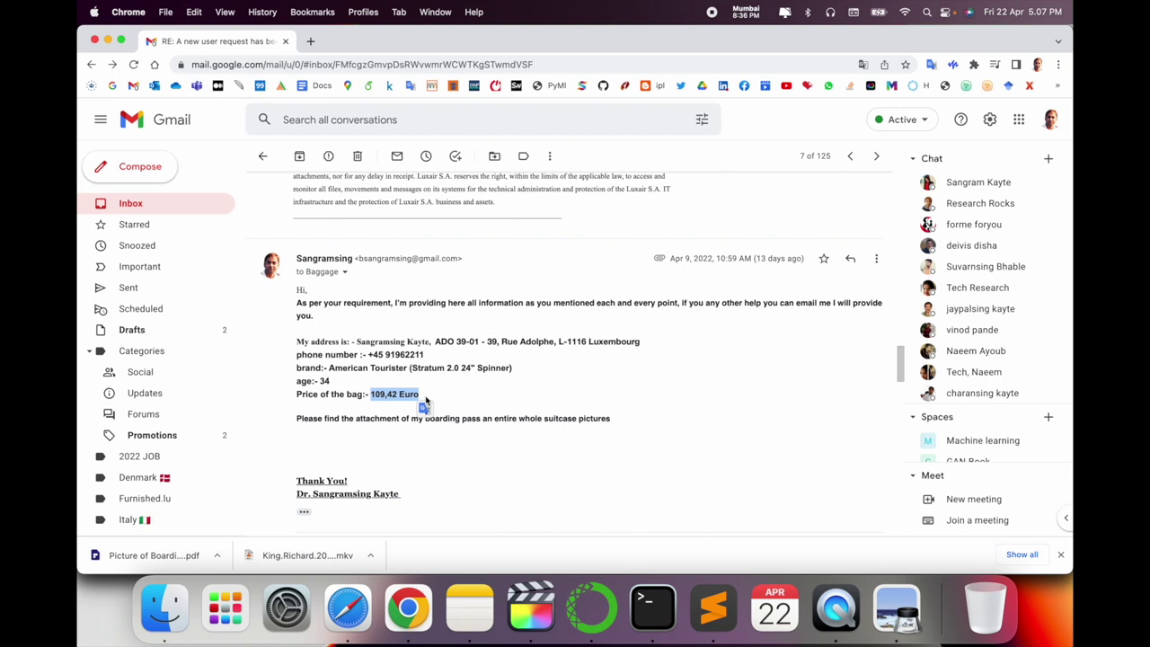
click(521, 405)
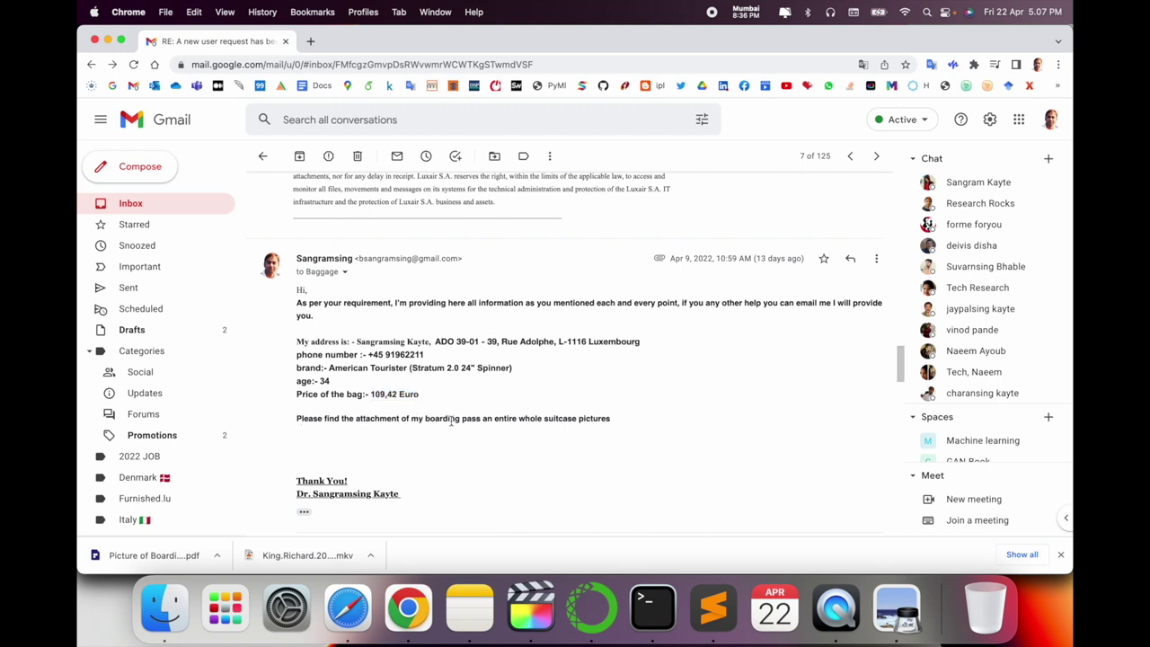
scroll(537, 427, down, 3)
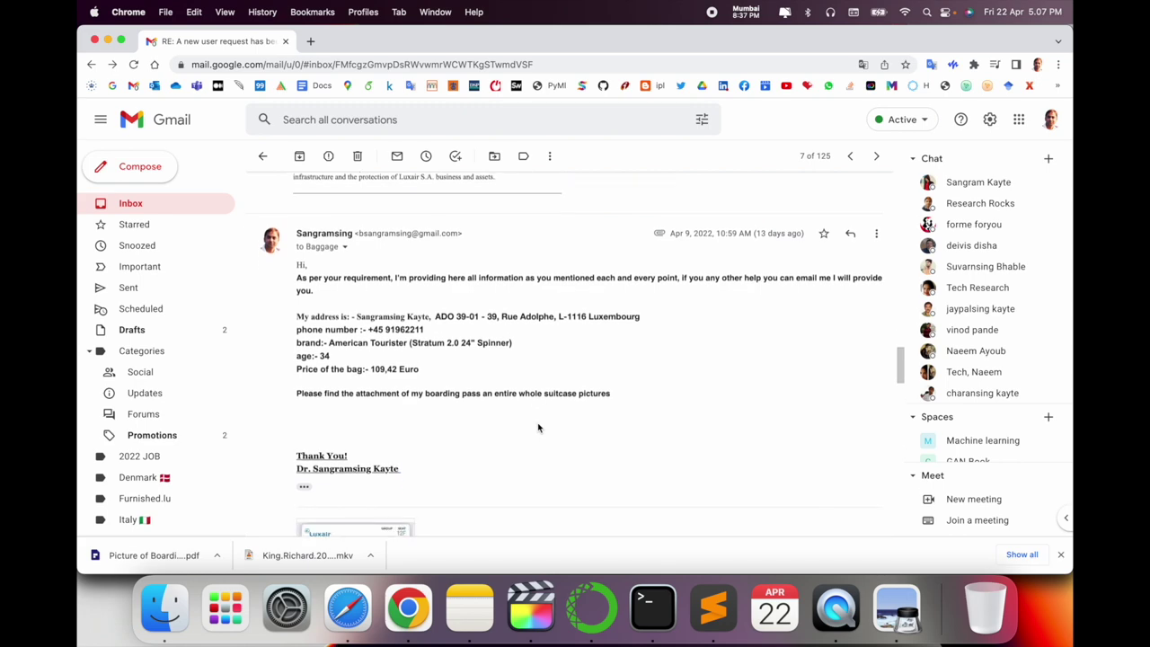
click(340, 448)
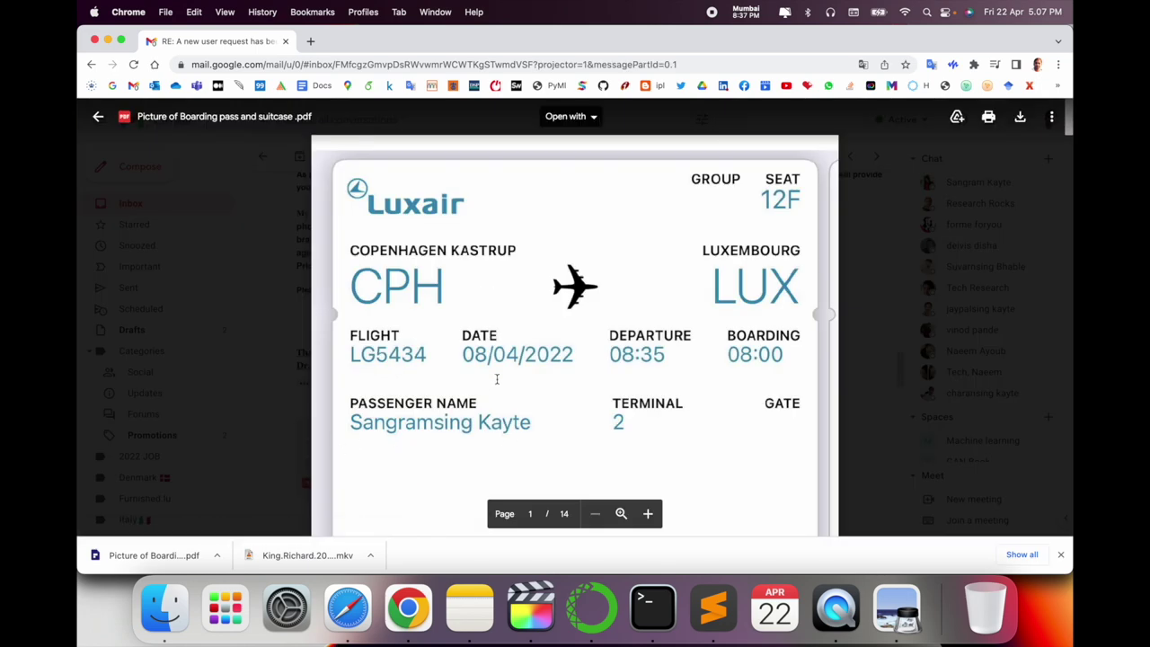
Scroll through the boarding pass and suitcase PDF preview to the end and close it
scroll(496, 374, down, 3)
scroll(496, 374, down, 3)
scroll(496, 374, down, 5)
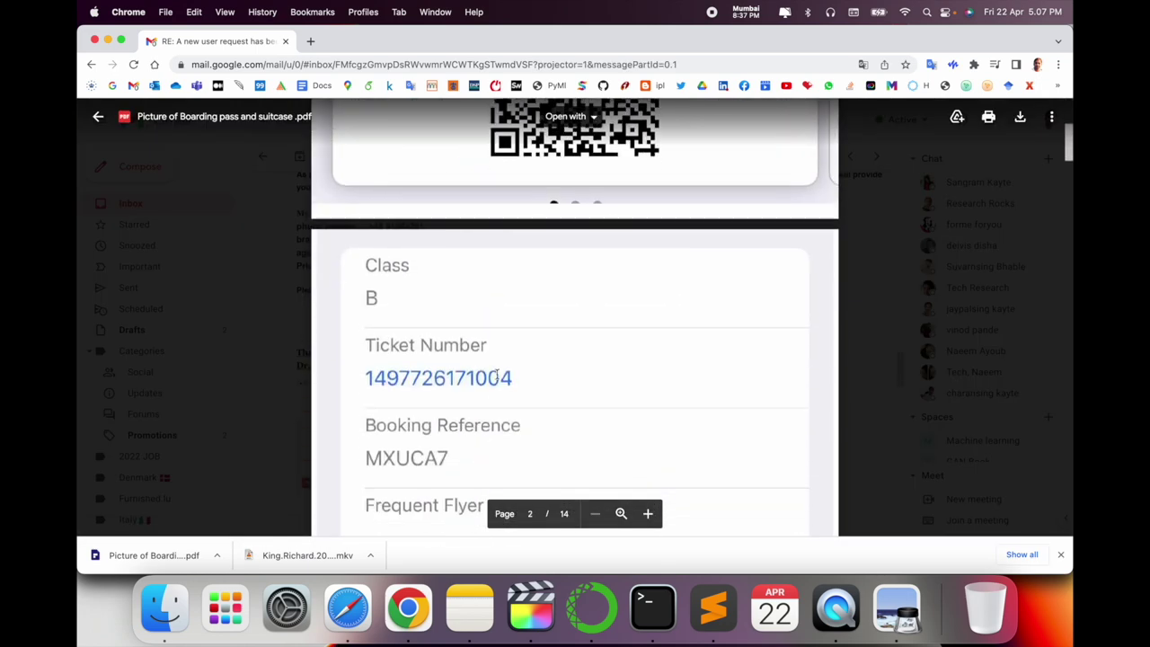
scroll(496, 374, down, 2)
scroll(496, 374, down, 3)
scroll(496, 373, down, 5)
scroll(496, 374, down, 5)
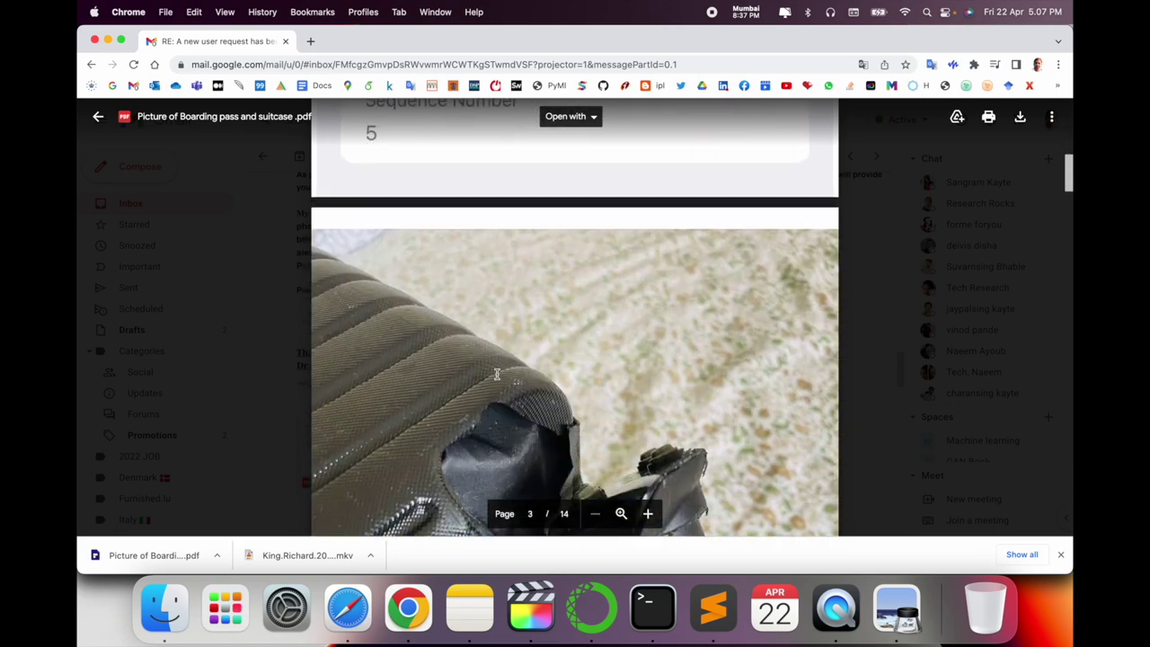
scroll(496, 374, down, 5)
scroll(496, 374, down, 5)
scroll(496, 373, down, 5)
scroll(495, 374, down, 5)
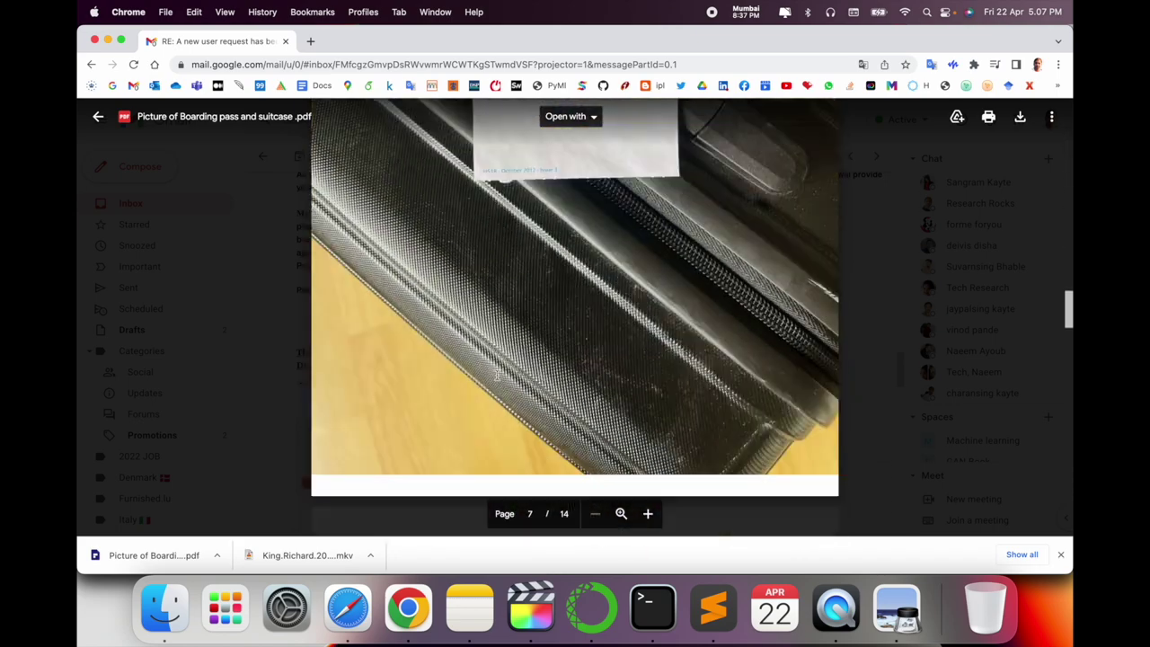
scroll(496, 374, down, 5)
scroll(495, 374, down, 10)
click(854, 359)
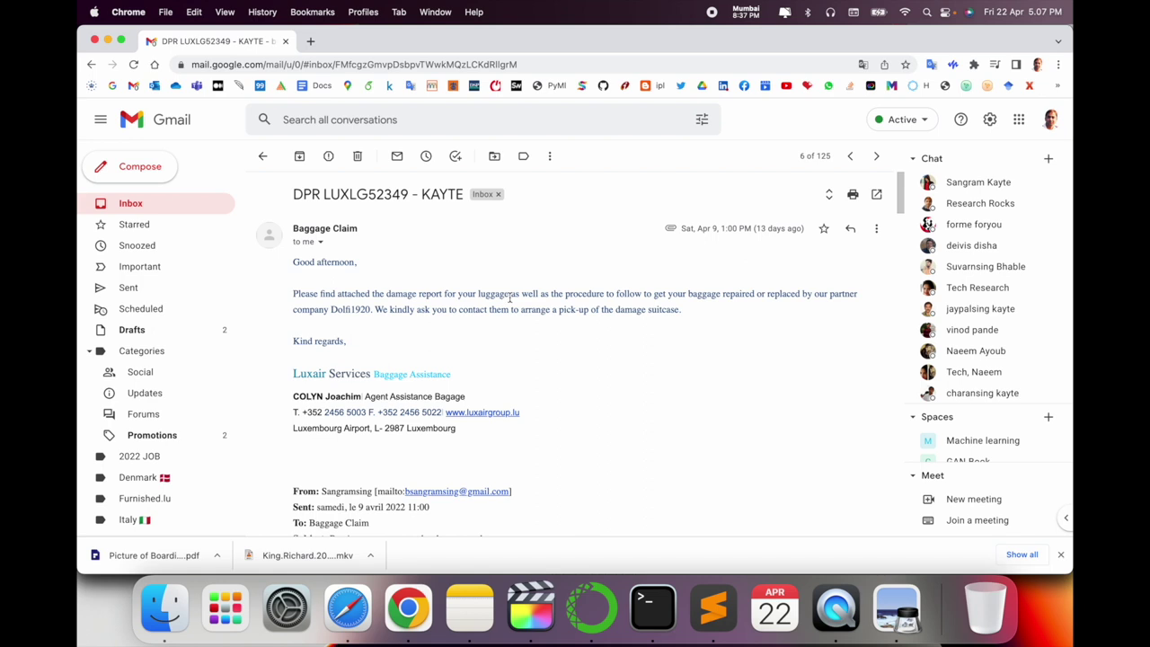
double_click(343, 310)
scroll(504, 407, down, 1)
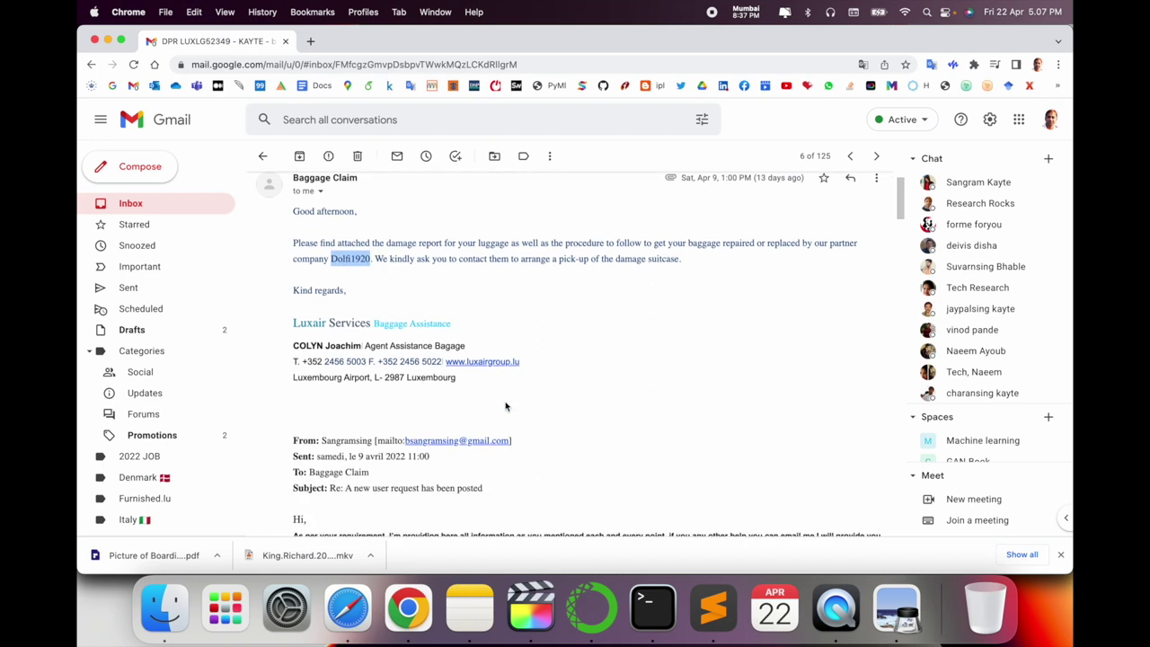
scroll(505, 407, down, 3)
scroll(505, 406, down, 1)
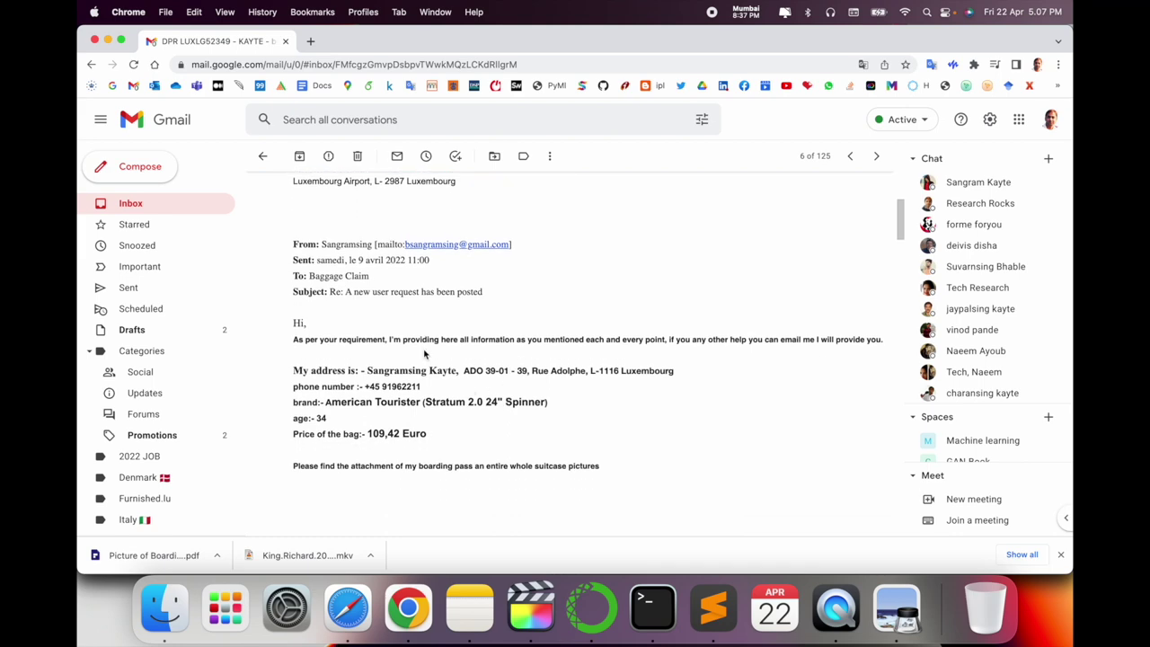
scroll(449, 356, down, 4)
scroll(436, 357, down, 3)
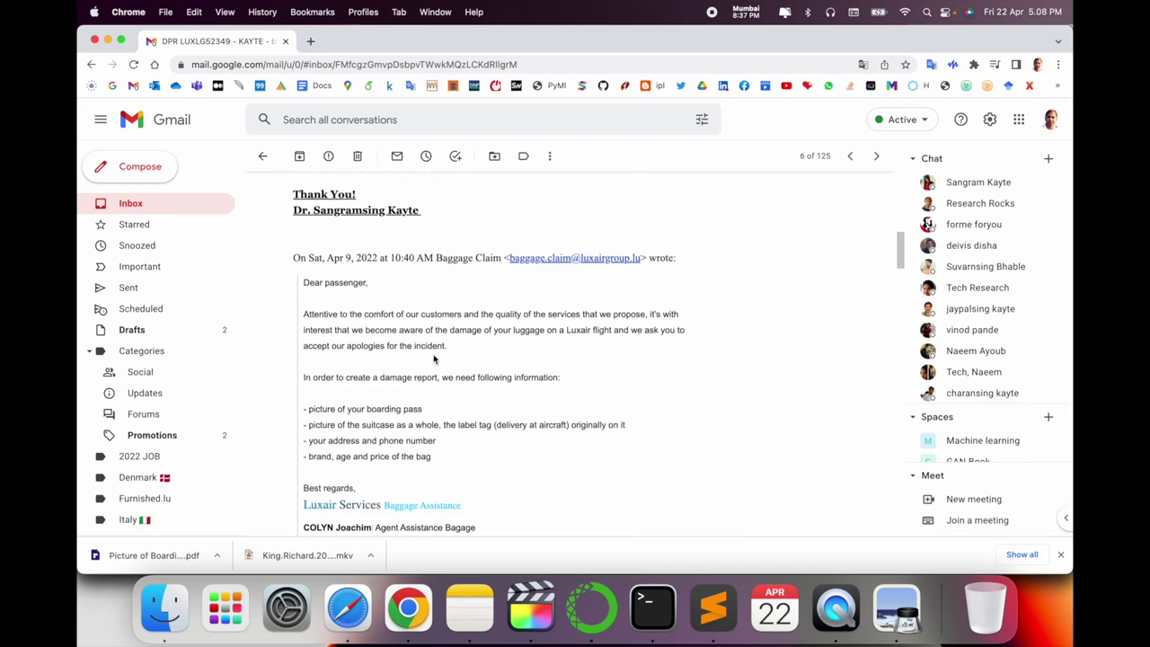
scroll(419, 379, down, 1)
scroll(395, 368, down, 5)
scroll(383, 362, down, 3)
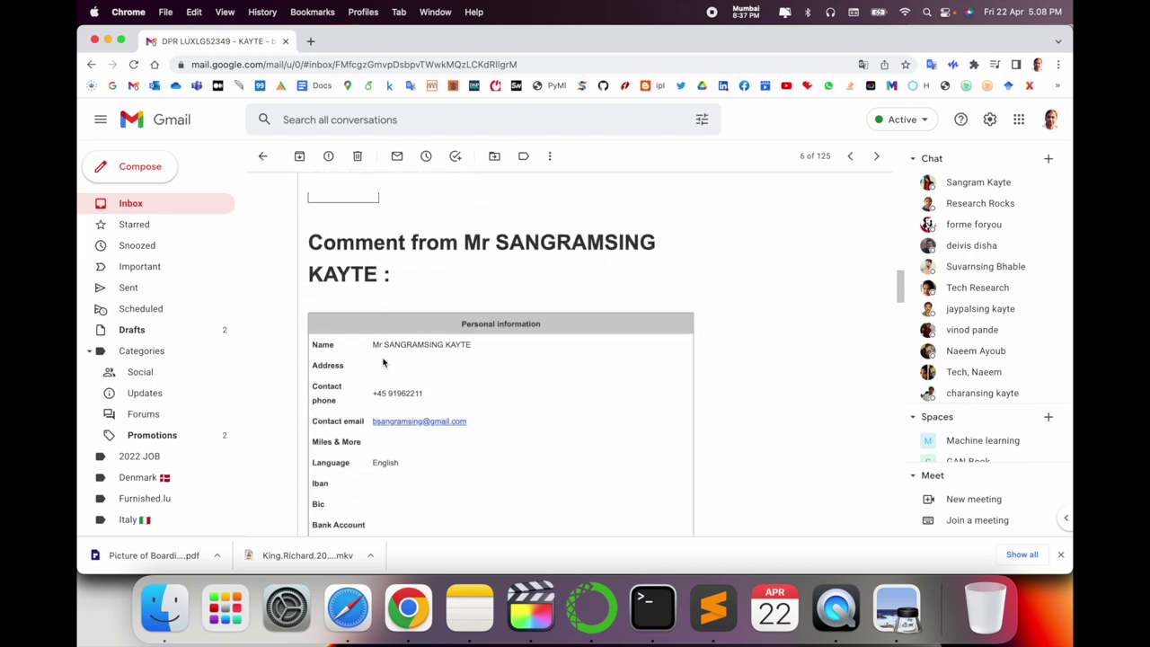
scroll(383, 362, down, 5)
scroll(383, 362, down, 3)
scroll(382, 362, down, 3)
scroll(364, 386, up, 2)
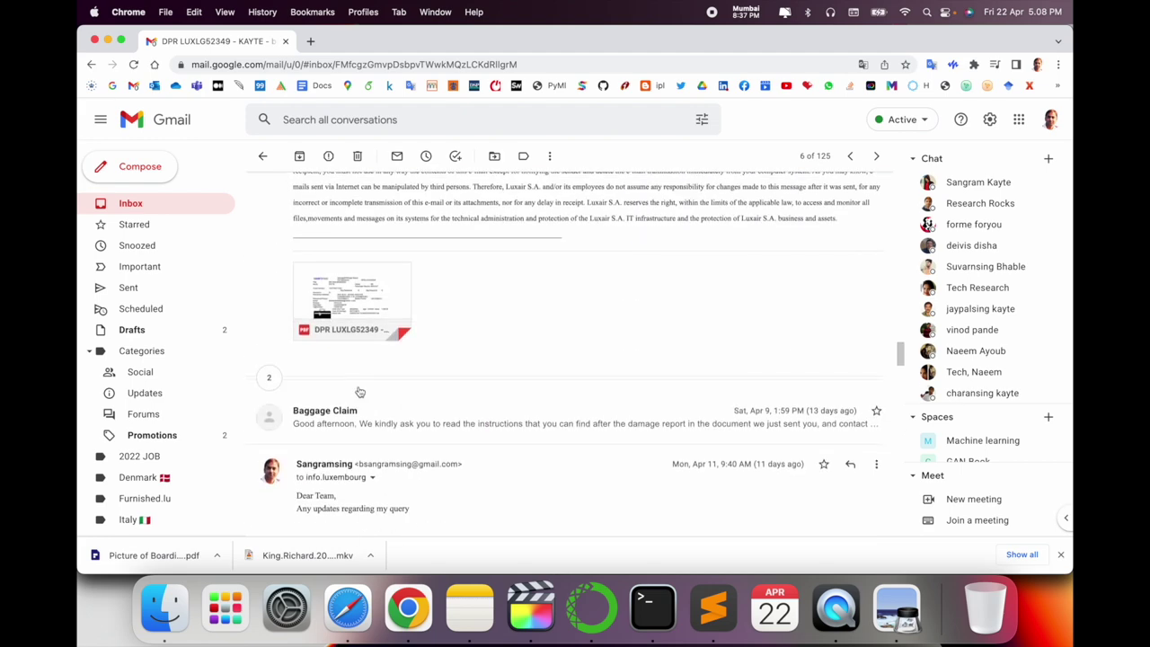
Read the DPR damage report PDF down to its Dolfi1920 contact list on page 3, then close it
click(370, 308)
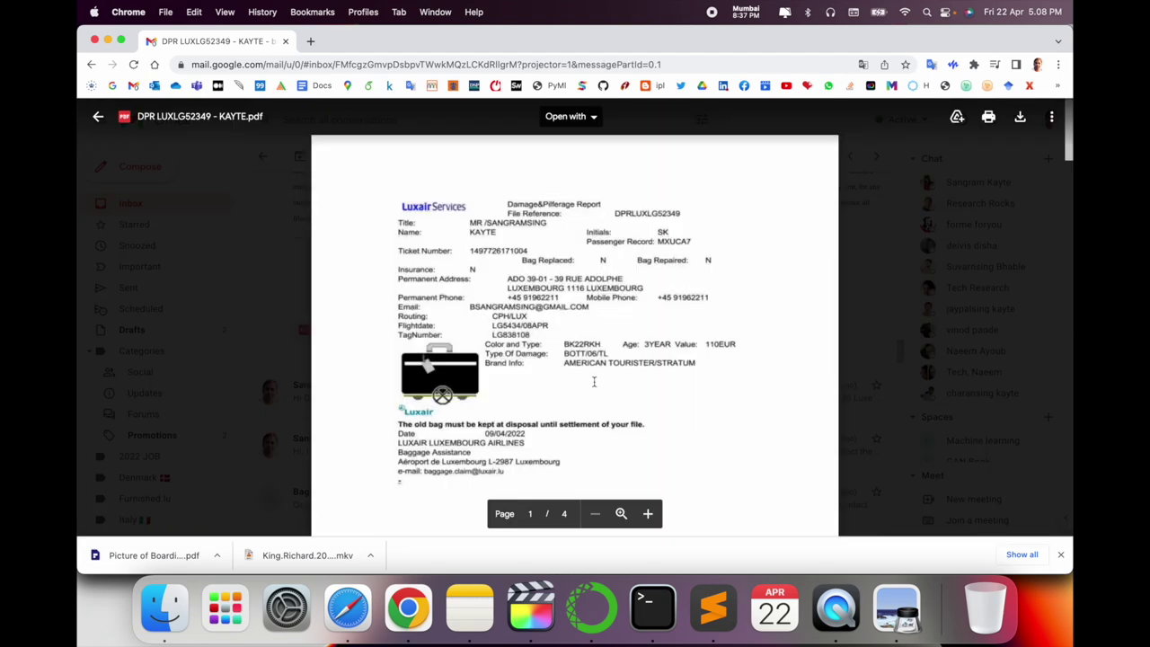
scroll(575, 359, down, 3)
scroll(545, 331, down, 2)
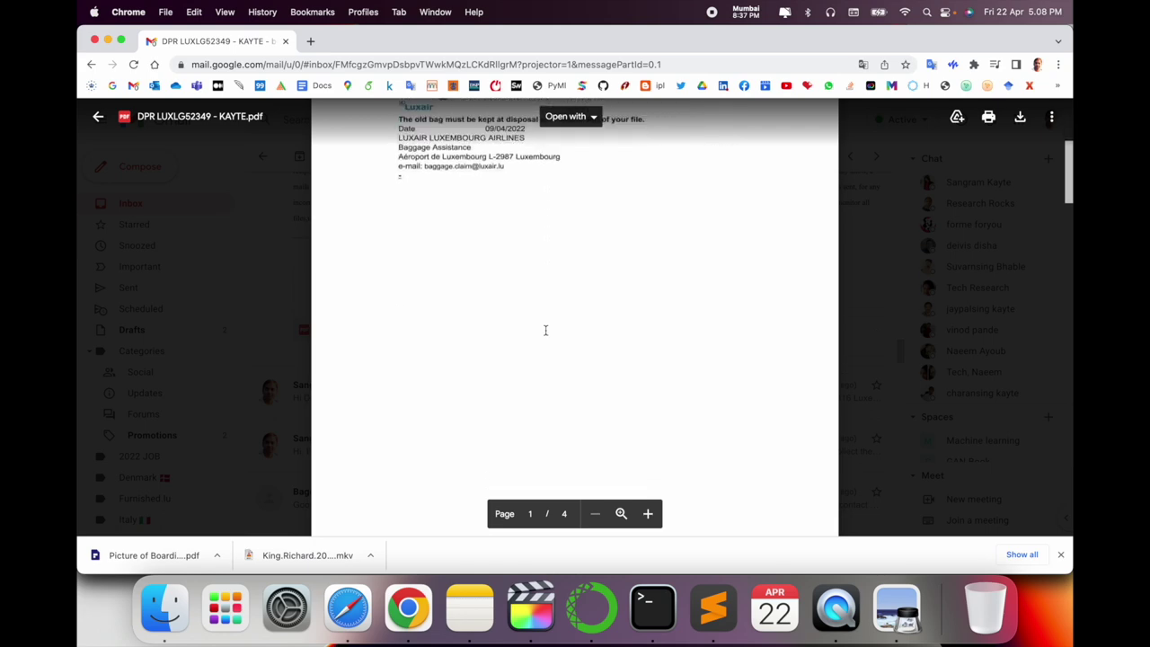
scroll(545, 331, down, 5)
scroll(546, 330, down, 2)
scroll(545, 331, down, 2)
scroll(545, 330, down, 2)
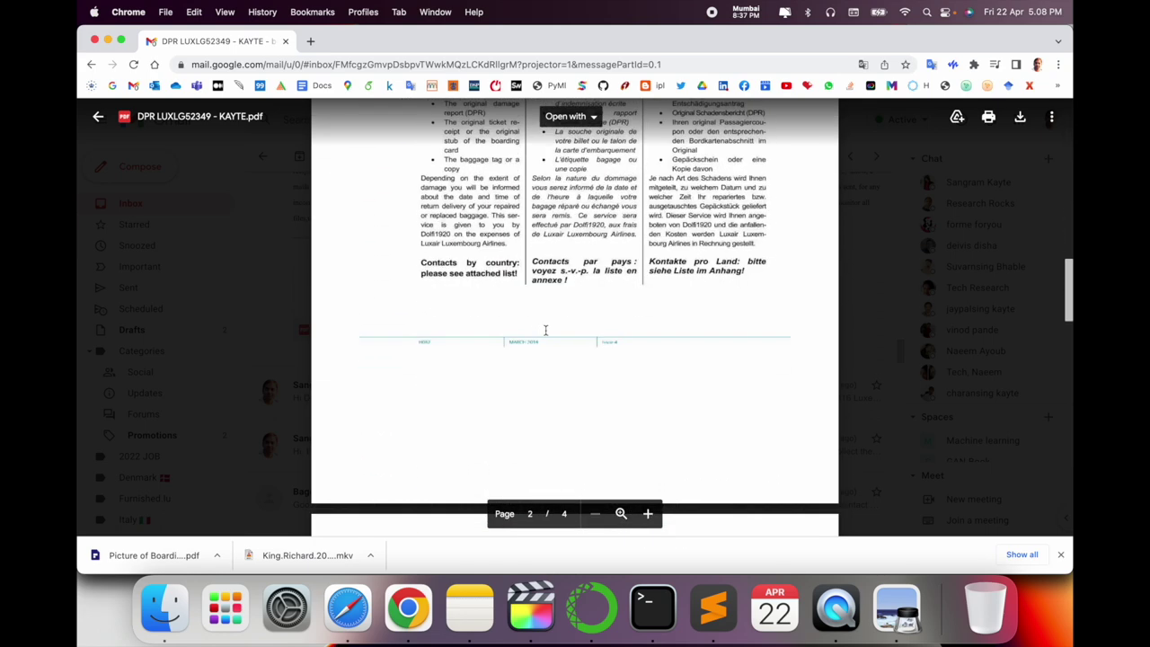
scroll(545, 330, down, 2)
scroll(546, 331, down, 2)
scroll(545, 331, down, 3)
scroll(556, 345, down, 1)
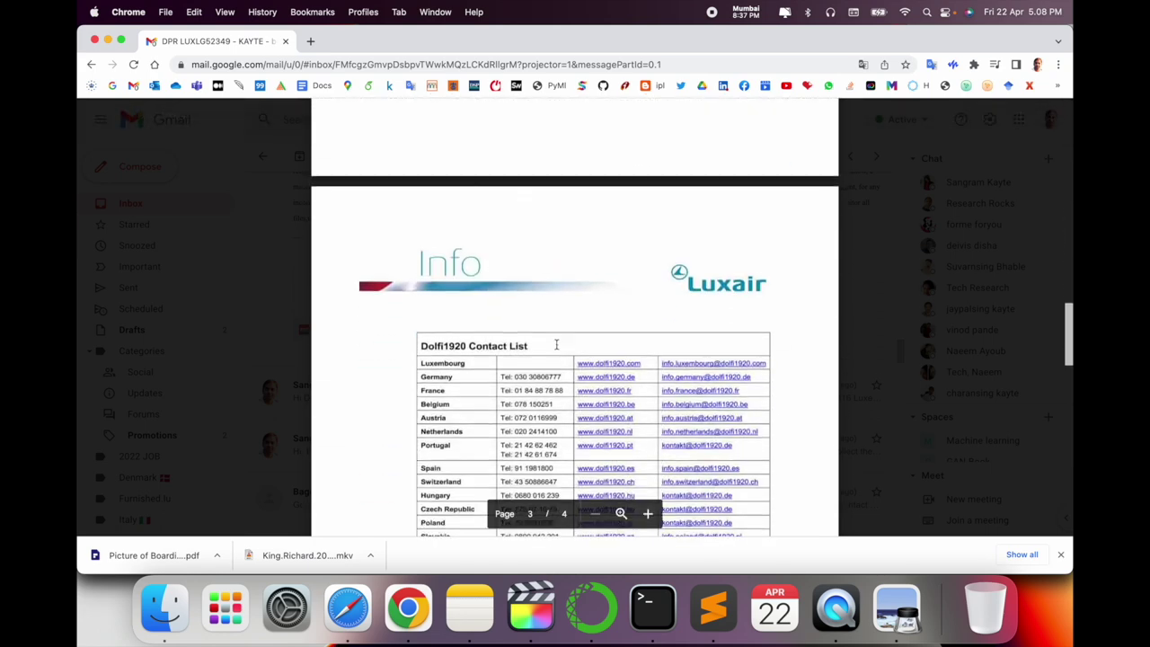
scroll(556, 345, down, 2)
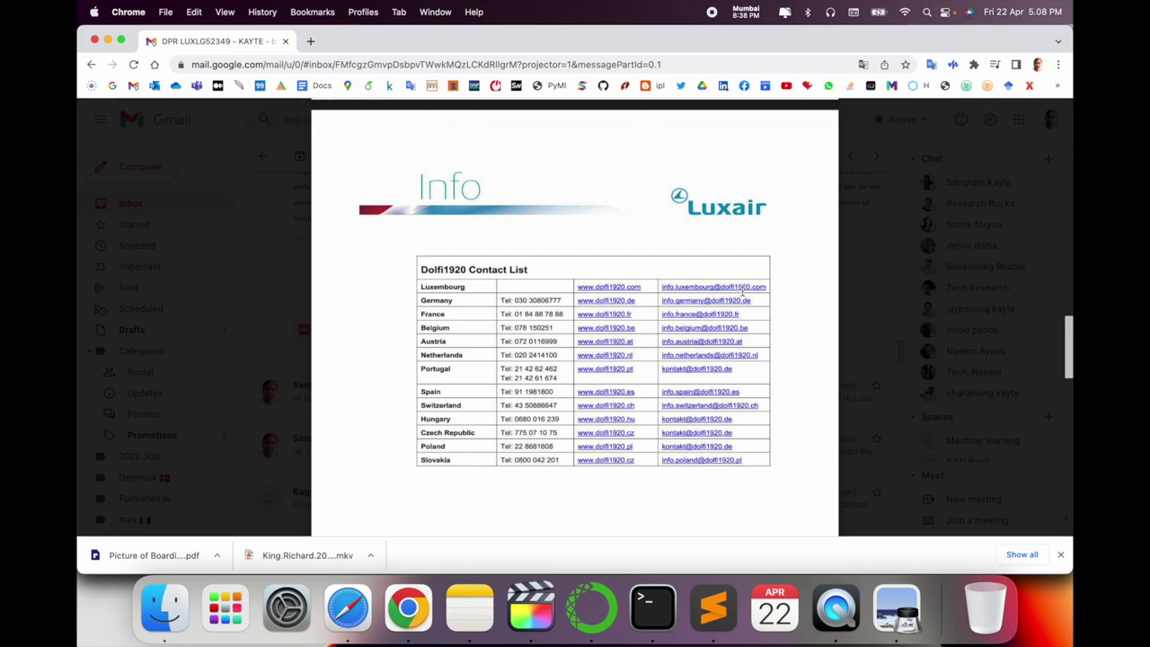
key(Escape)
scroll(467, 350, down, 2)
click(419, 328)
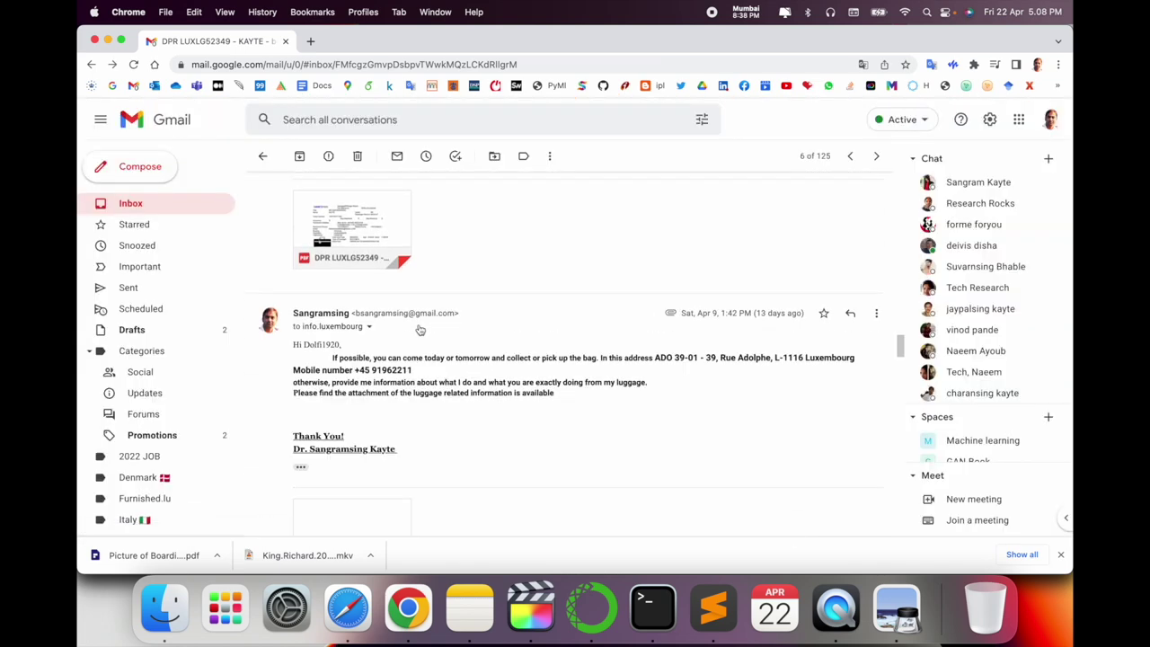
drag(293, 344, 588, 395)
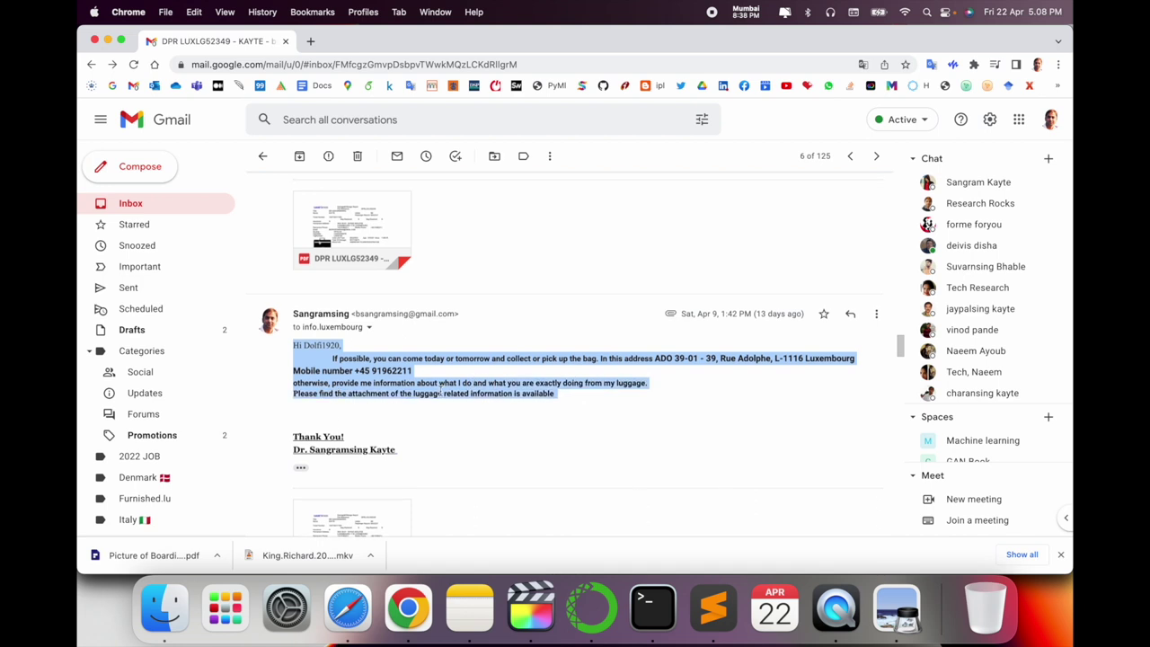
scroll(440, 389, down, 2)
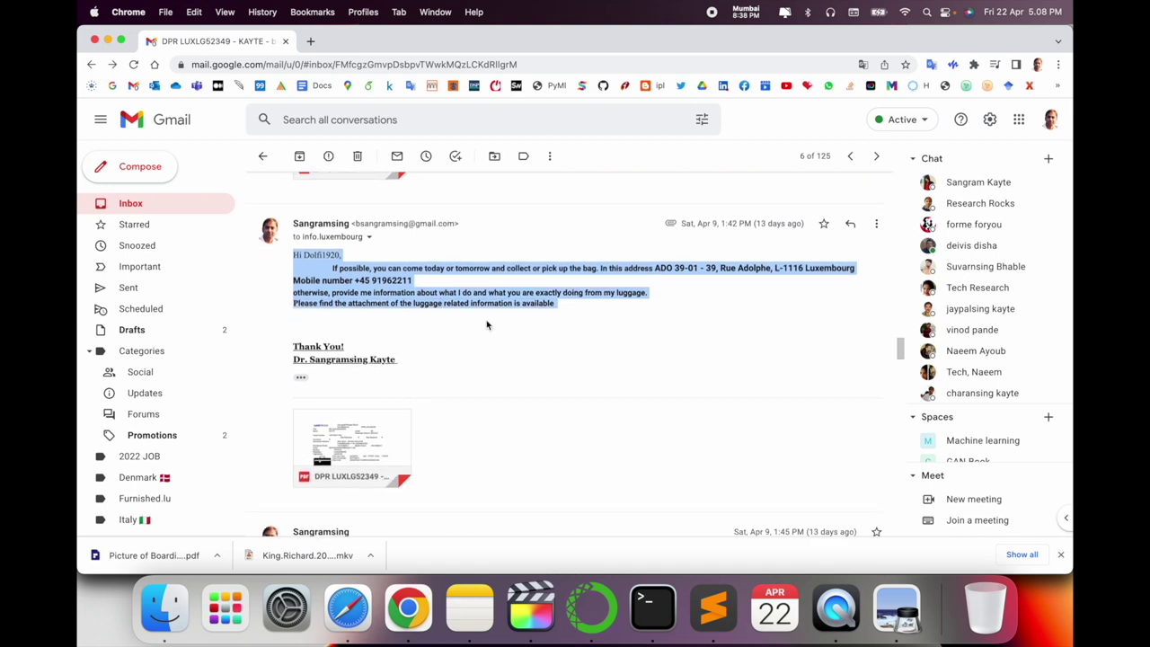
scroll(487, 325, up, 5)
scroll(359, 399, down, 2)
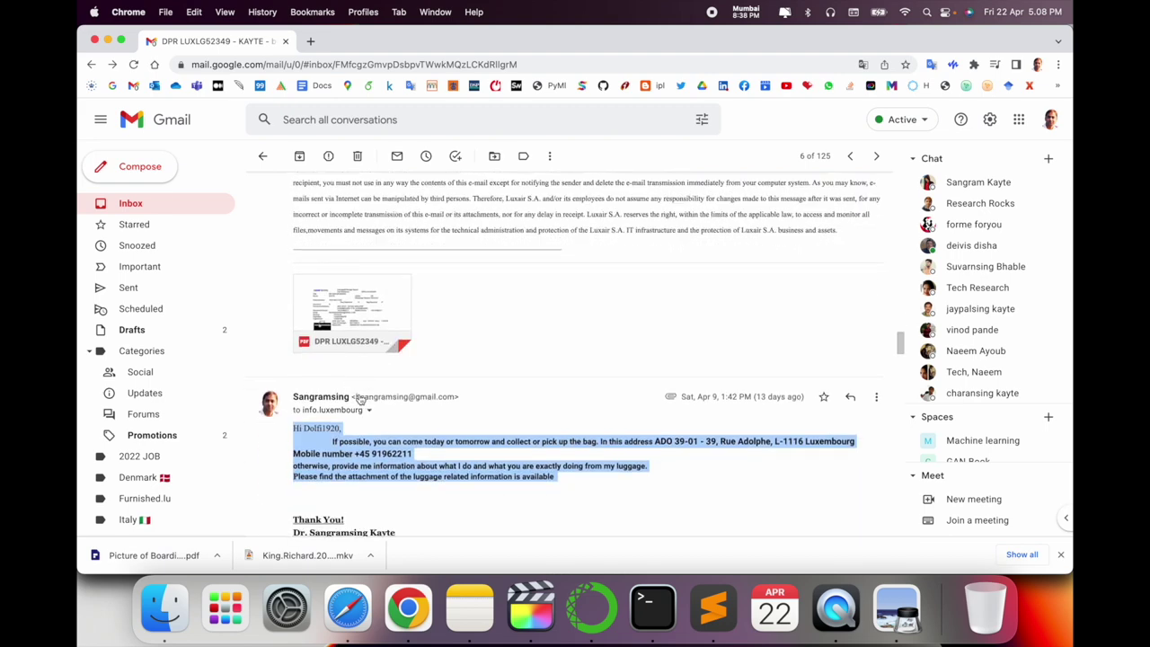
scroll(360, 399, down, 3)
scroll(368, 402, down, 4)
scroll(377, 405, down, 1)
scroll(390, 410, down, 4)
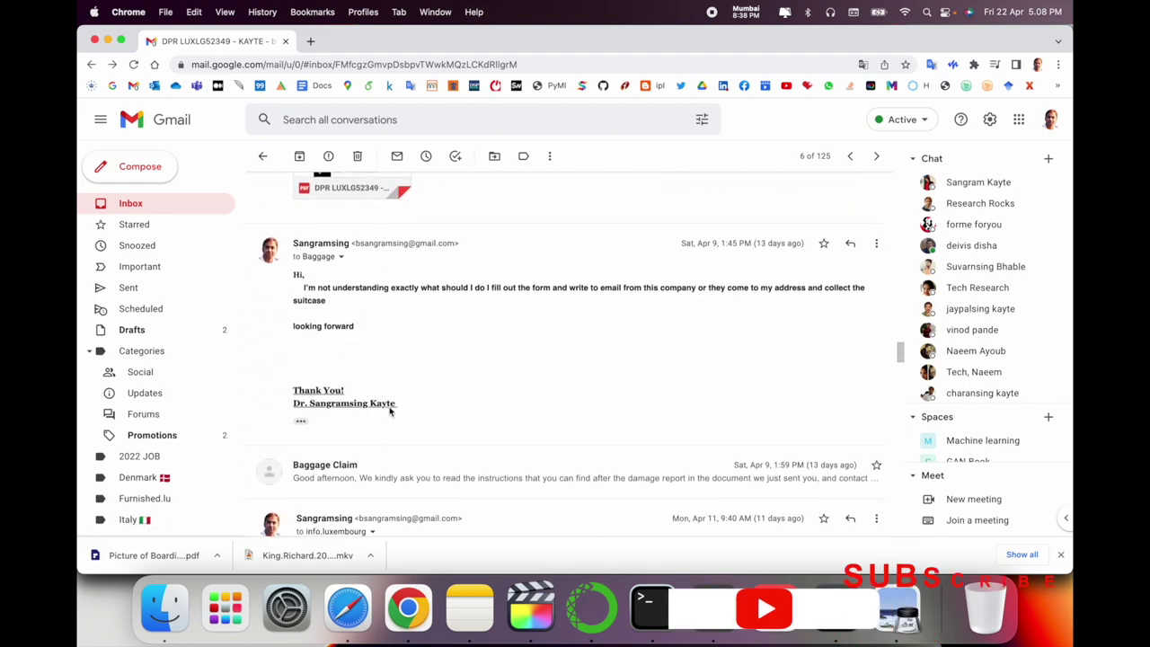
scroll(390, 410, down, 1)
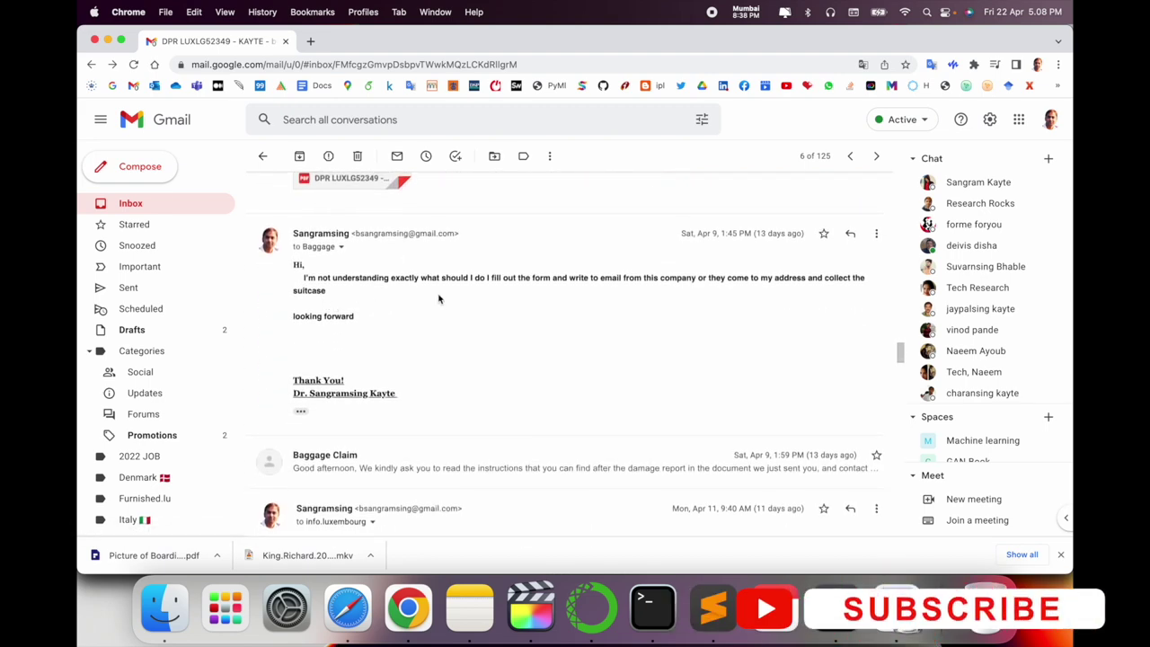
scroll(431, 300, down, 3)
scroll(400, 322, down, 1)
click(393, 326)
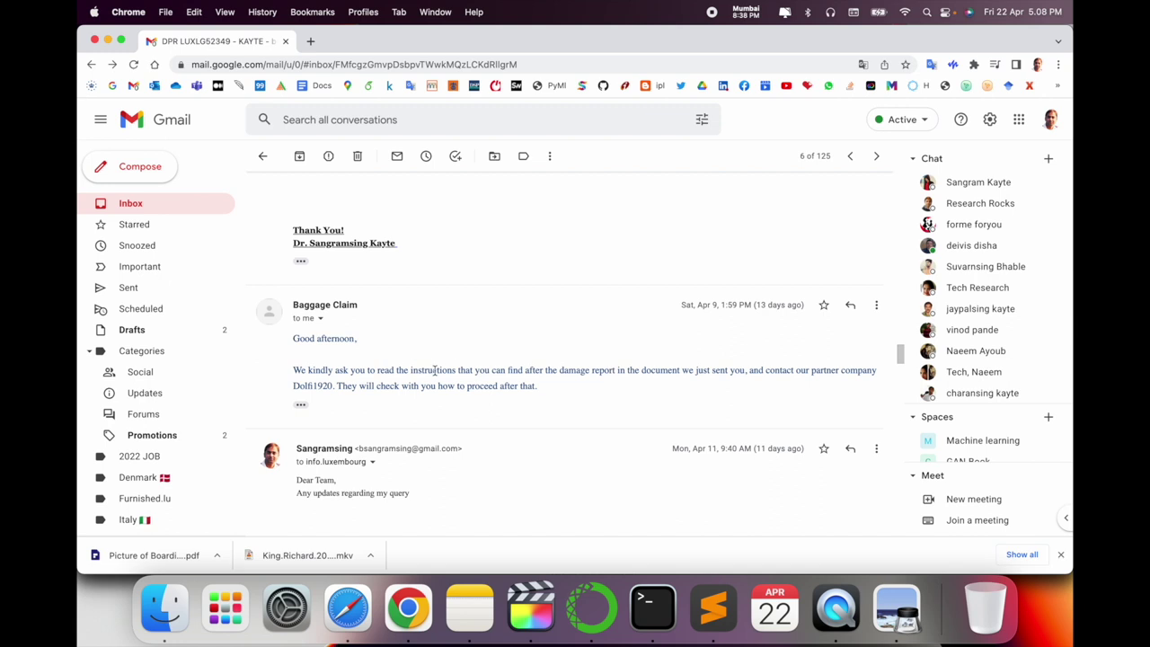
triple_click(435, 370)
click(655, 369)
scroll(658, 370, down, 3)
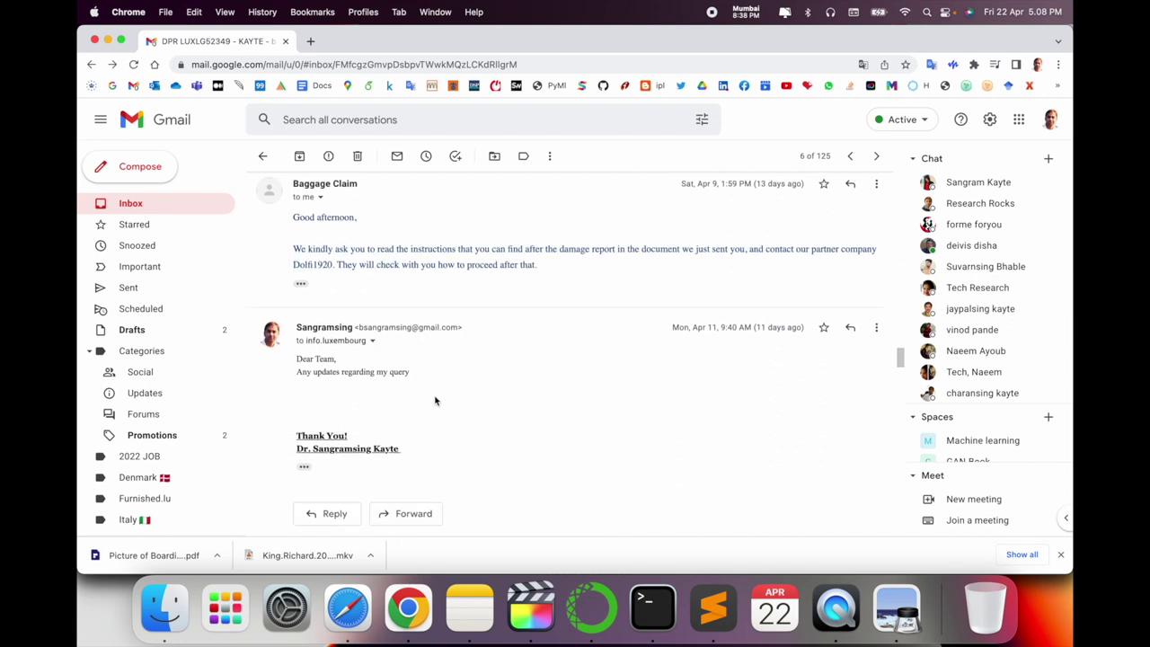
scroll(434, 400, down, 3)
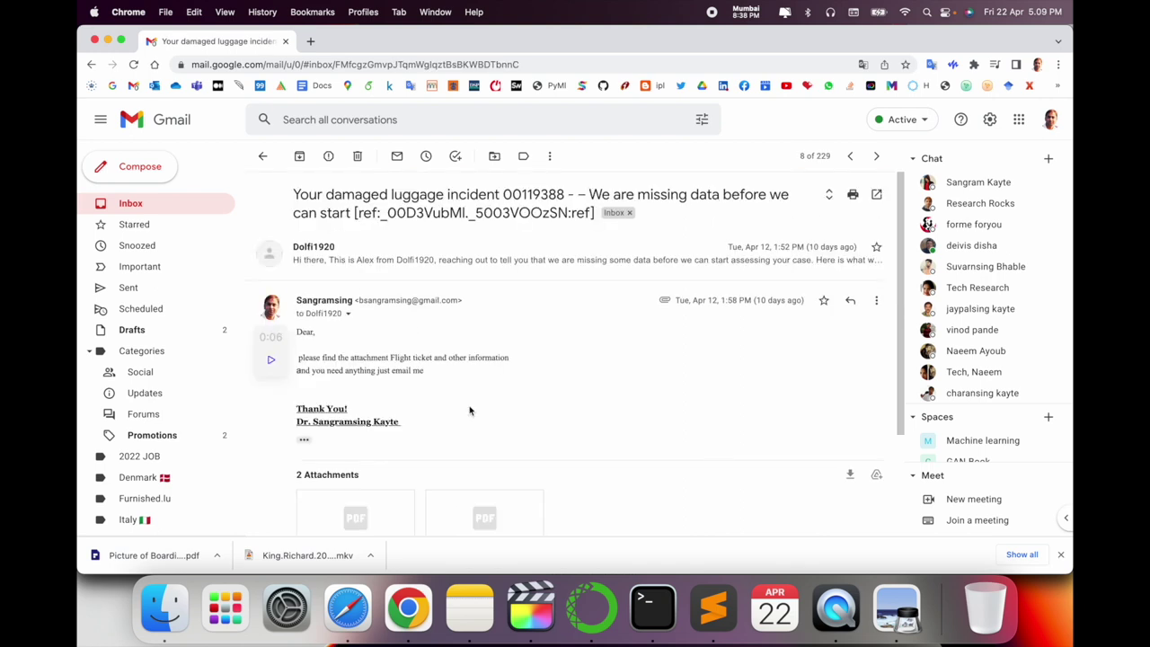
Expand the Dolfi1920 missing-data message and preview its boarding-pass-and-suitcase PDF
click(383, 261)
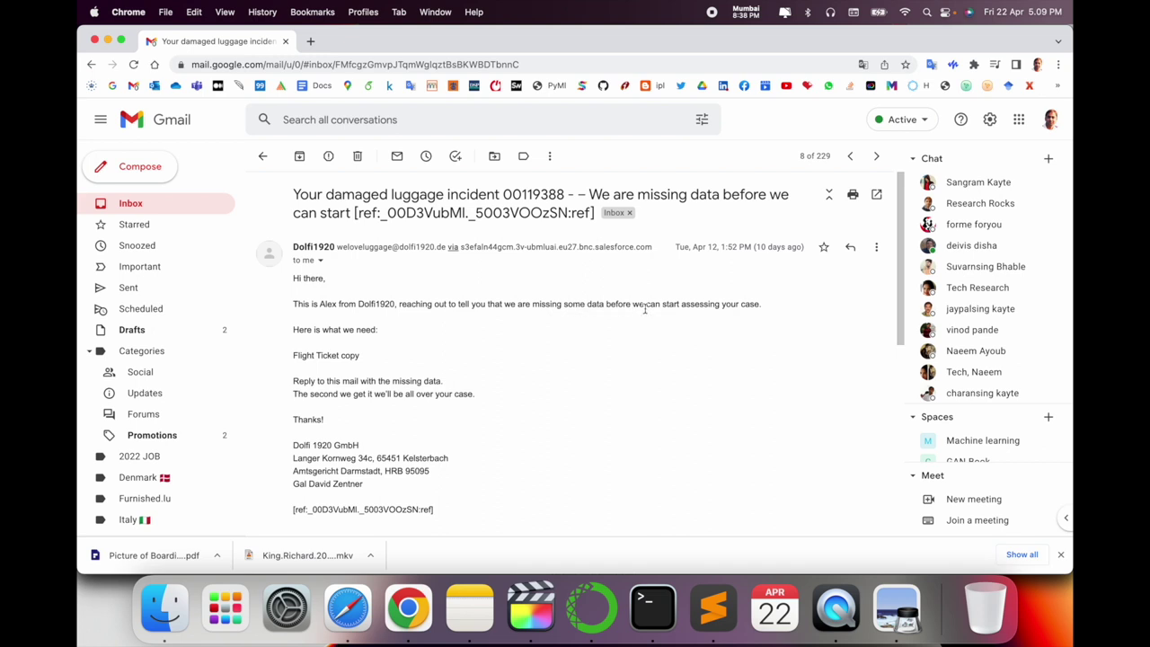
scroll(627, 335, down, 1)
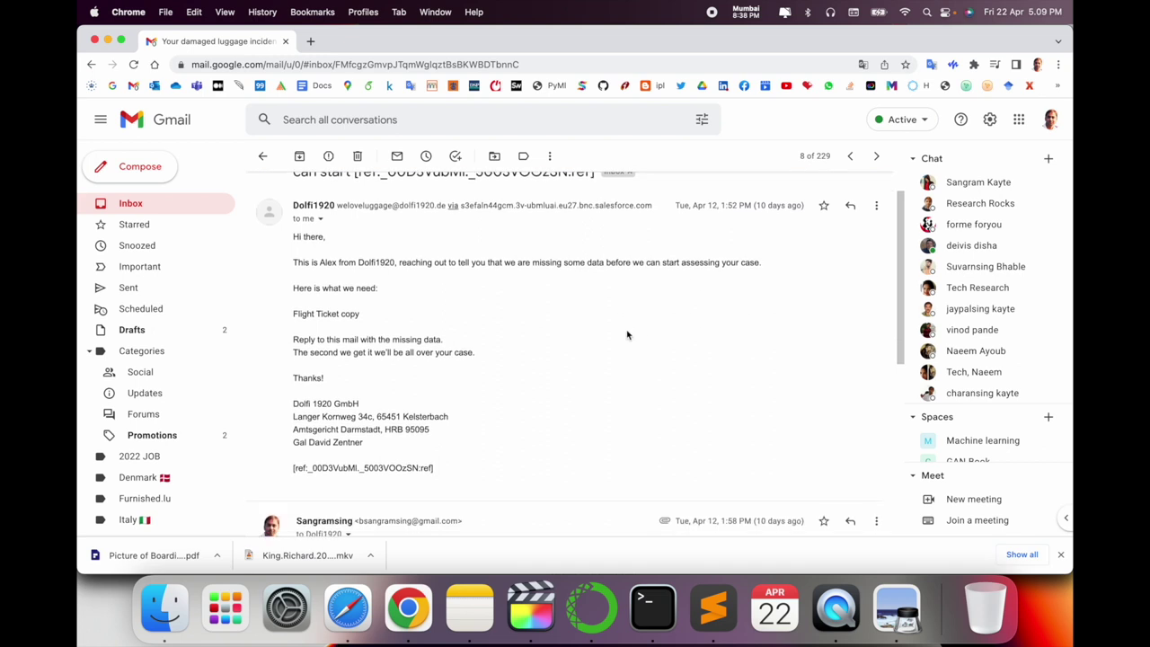
scroll(575, 335, down, 3)
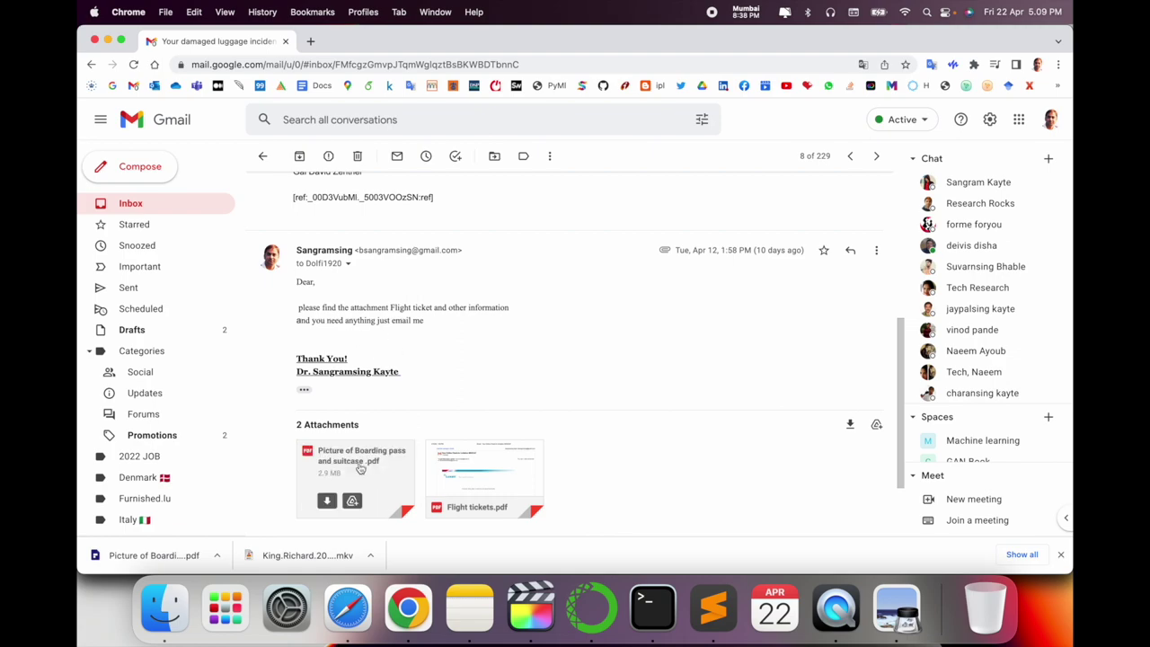
click(359, 467)
scroll(475, 356, down, 3)
scroll(475, 356, down, 10)
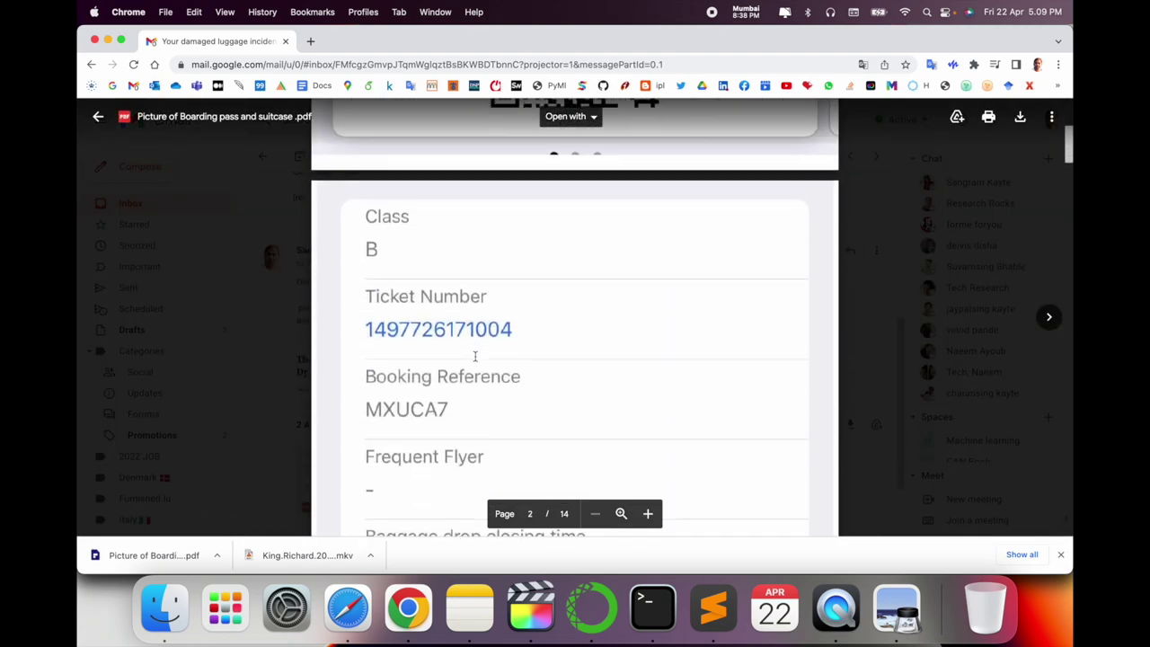
scroll(475, 356, down, 10)
scroll(475, 357, up, 5)
scroll(475, 356, up, 5)
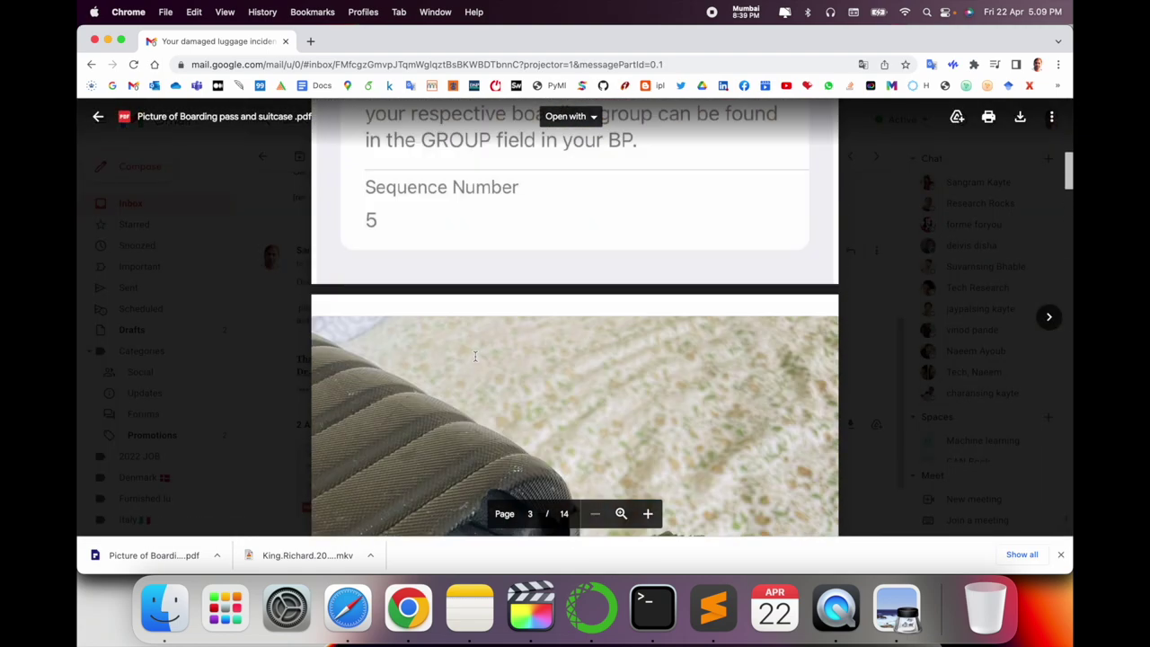
scroll(476, 357, up, 3)
scroll(475, 356, down, 3)
scroll(475, 357, down, 2)
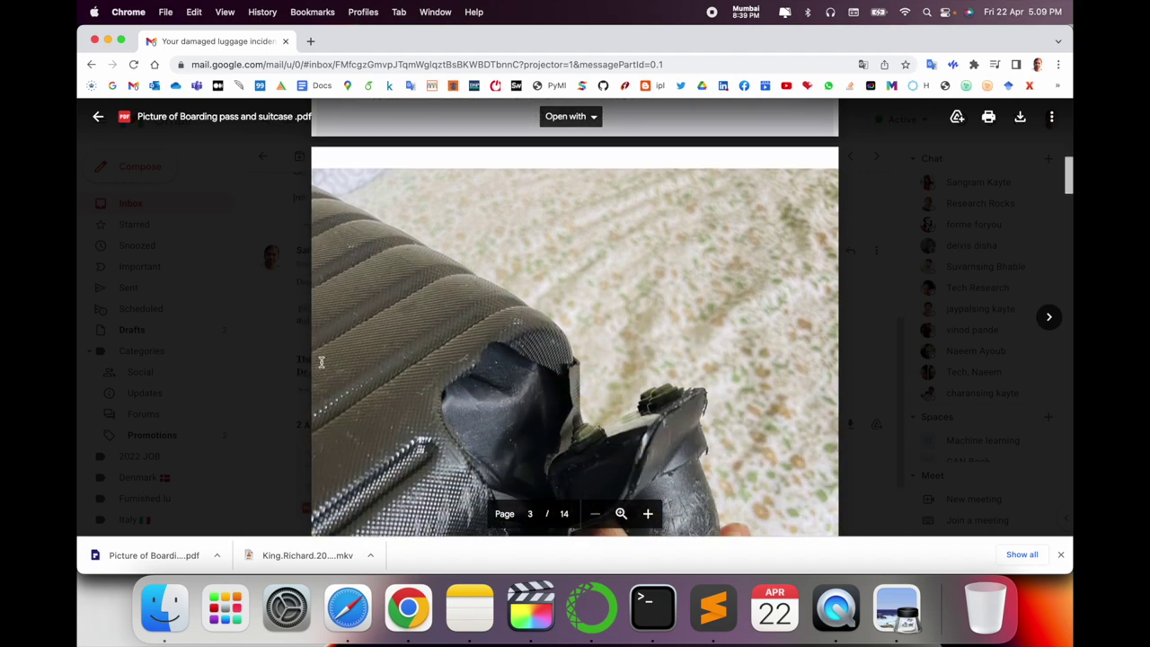
click(269, 377)
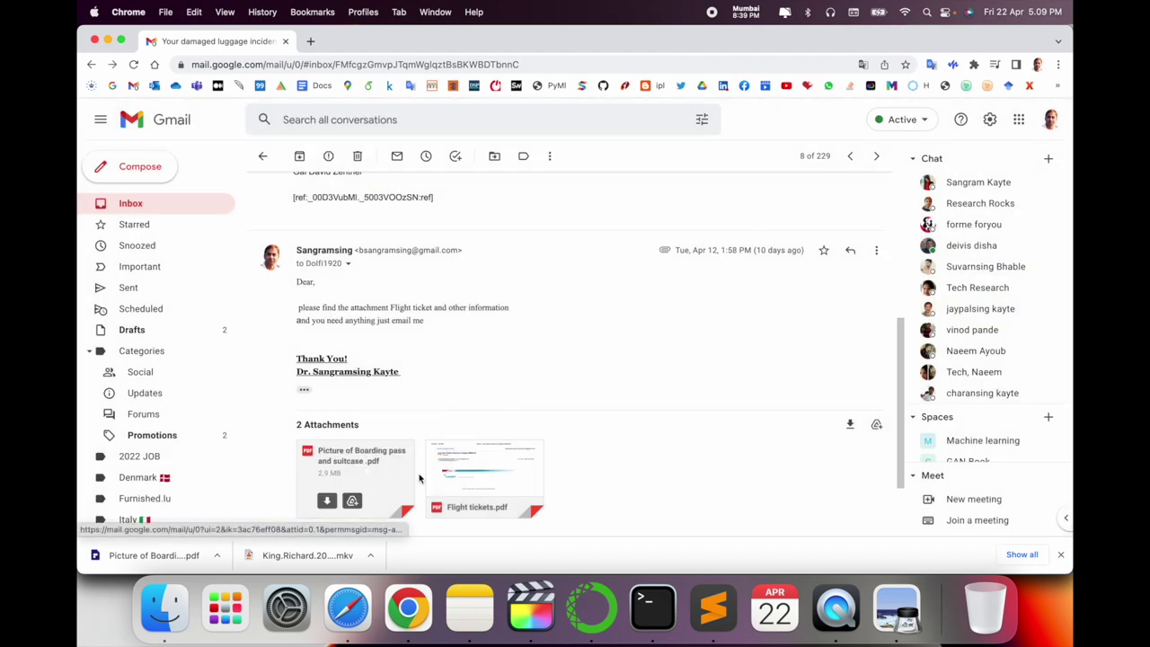
Preview Flight tickets.pdf, then return to the inbox list
click(492, 463)
scroll(492, 453, down, 2)
scroll(498, 440, down, 5)
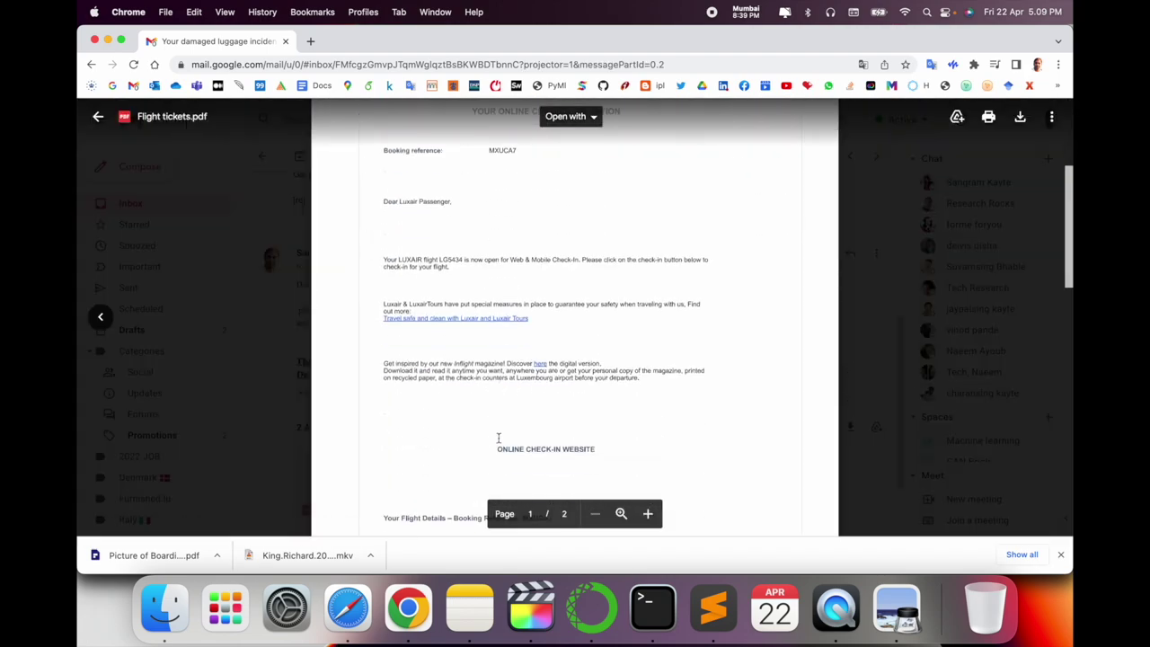
click(281, 358)
scroll(506, 368, down, 5)
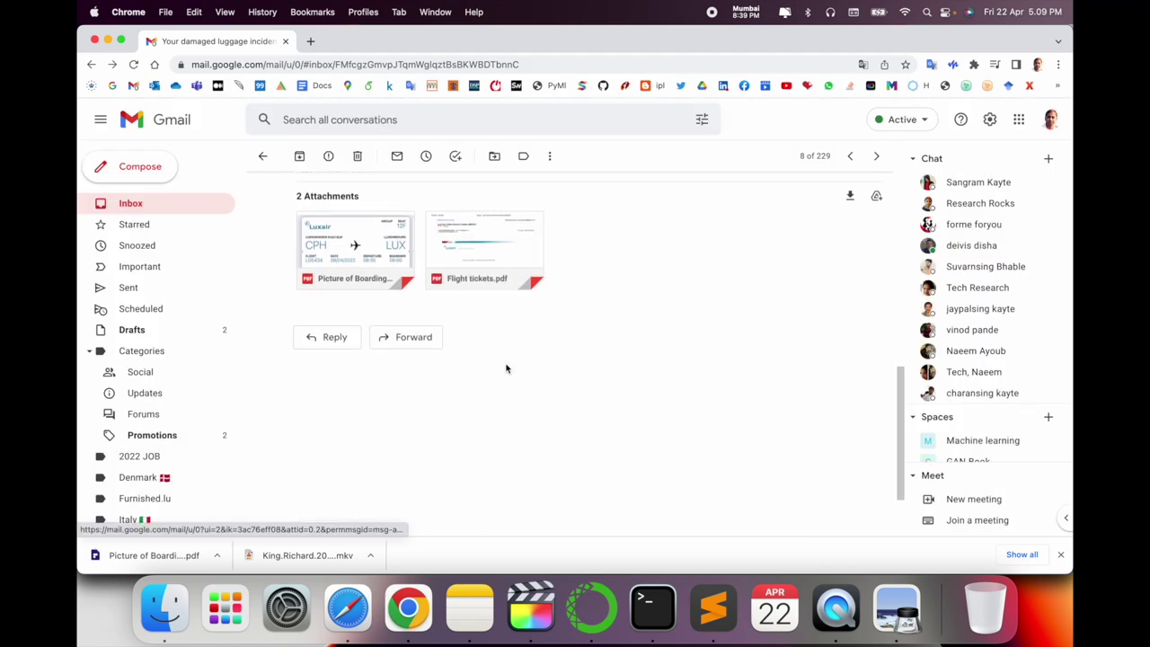
scroll(505, 367, up, 6)
scroll(505, 368, up, 5)
click(262, 155)
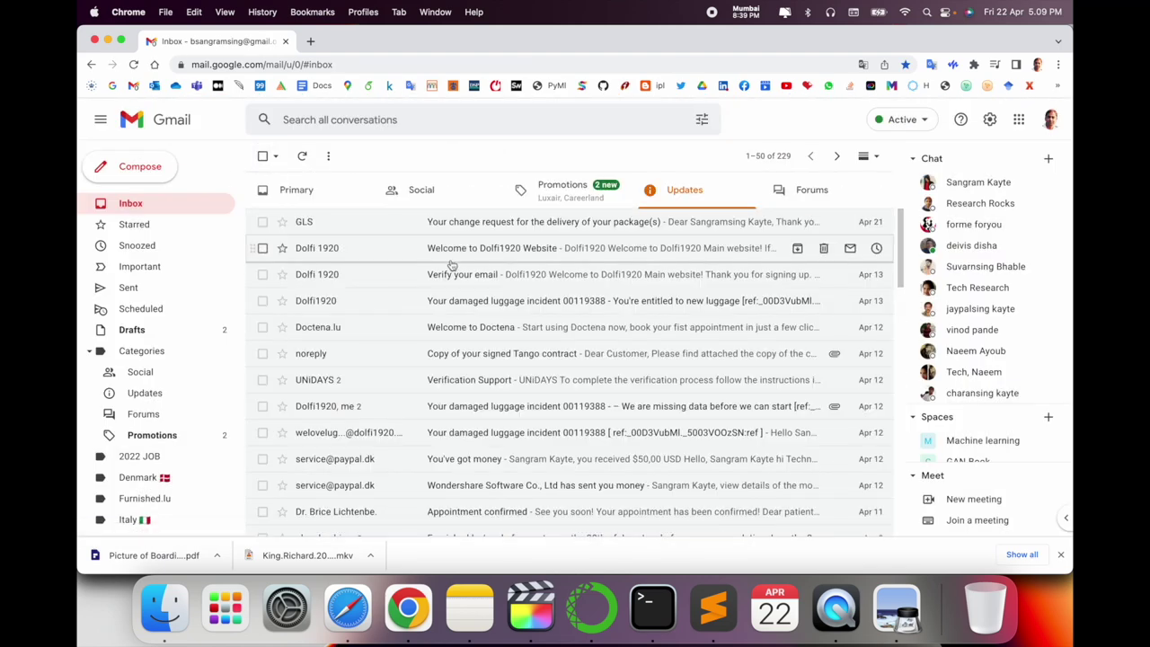
Follow 'Enter the Shop here' in the EUR 77 new-luggage voucher email to the Dolfi1920 login page
click(460, 300)
scroll(540, 283, down, 3)
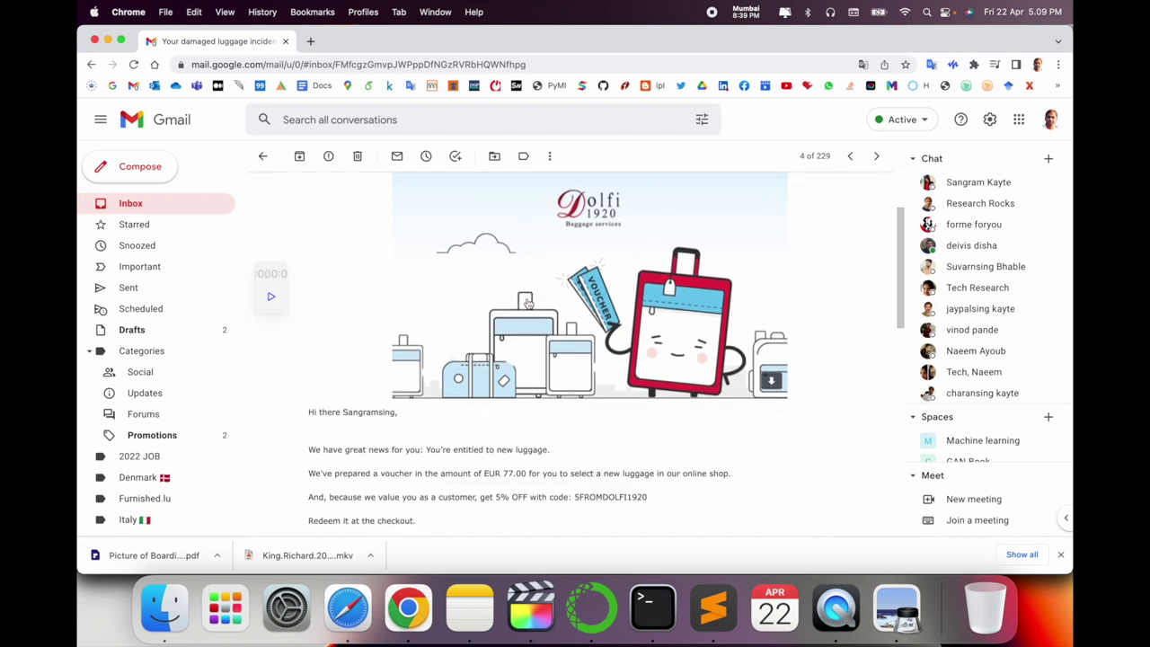
scroll(533, 303, down, 2)
scroll(449, 341, down, 2)
scroll(356, 379, down, 2)
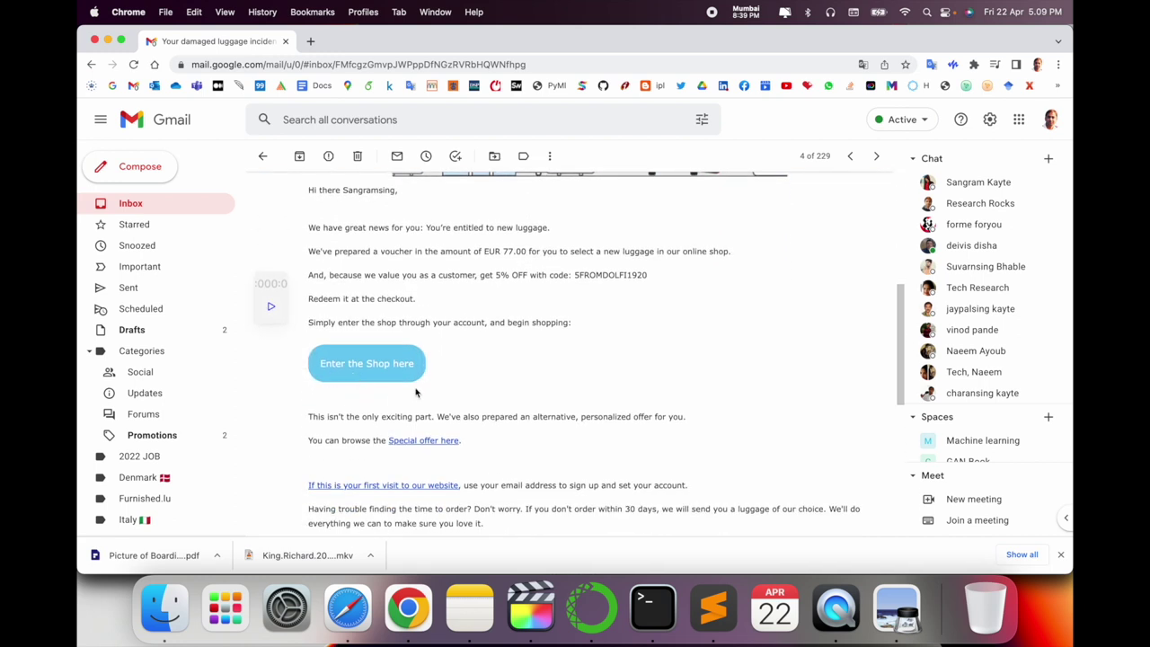
click(367, 375)
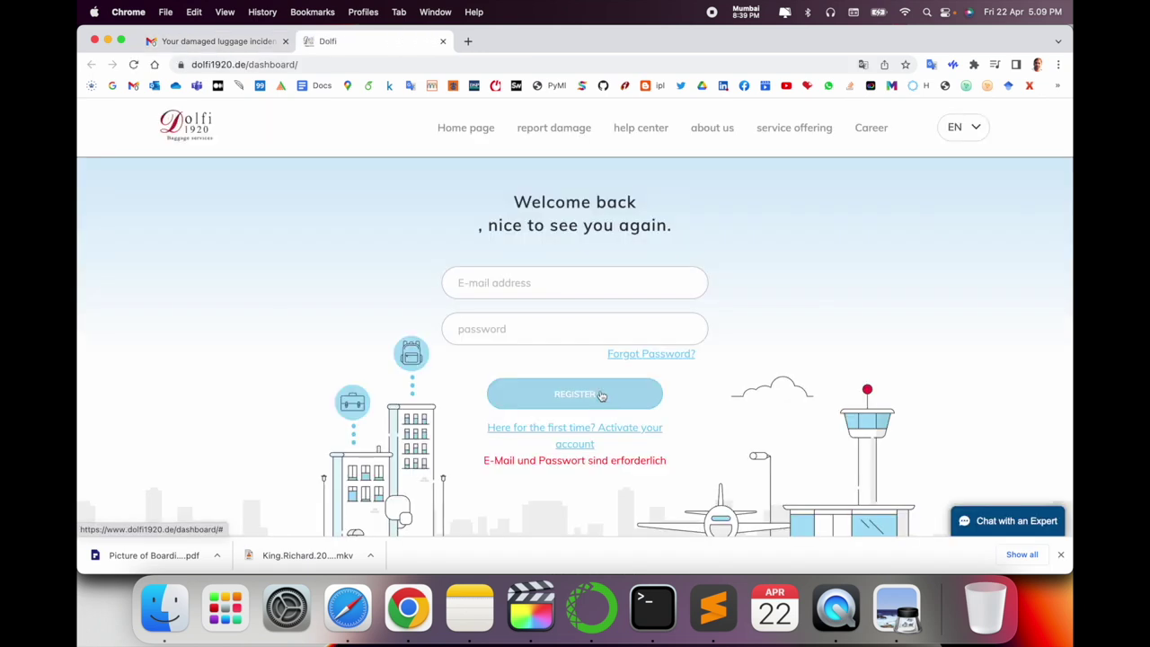
Log into Dolfi1920 with the saved email, decline saving the password, and open case 00119388
click(555, 291)
click(510, 316)
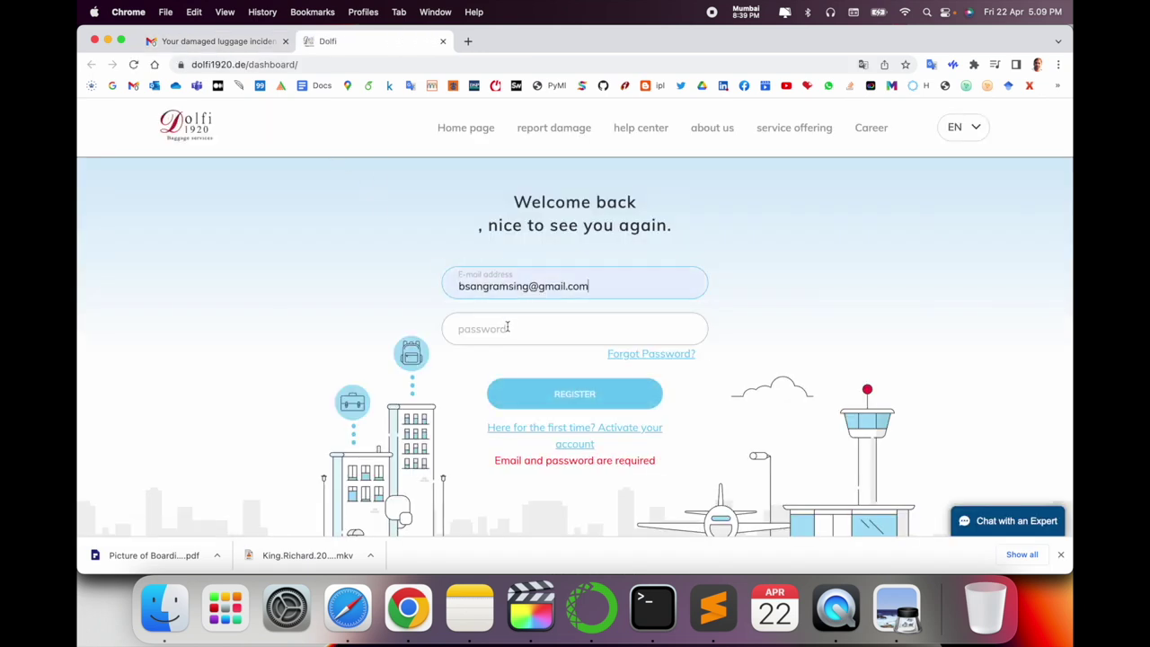
click(599, 395)
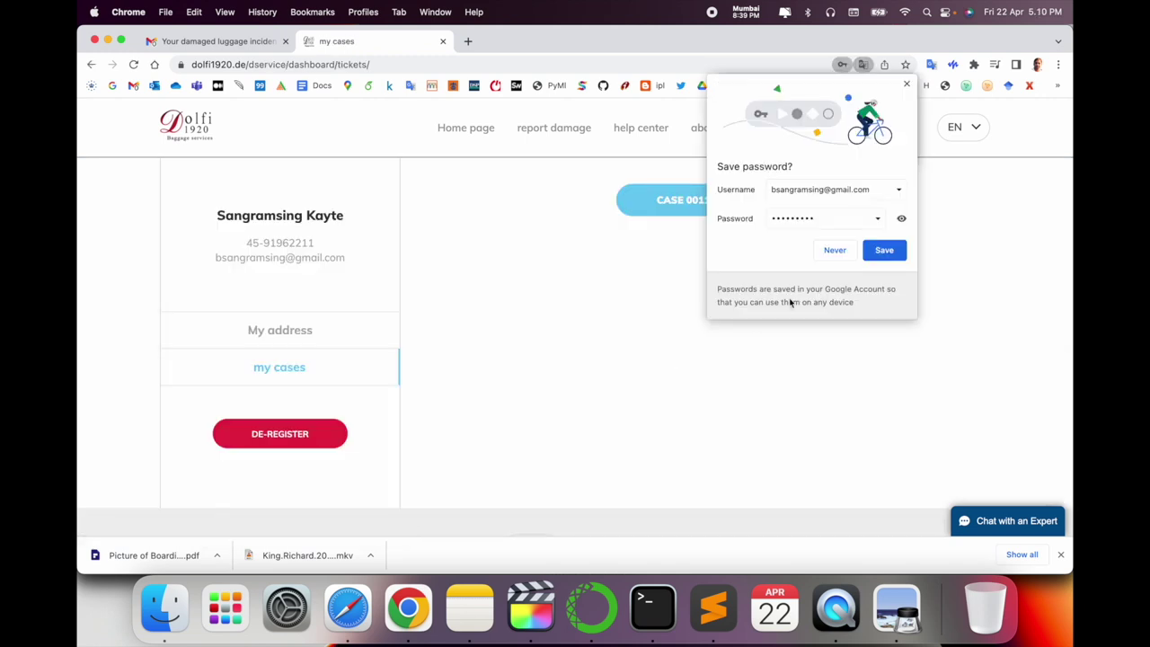
click(835, 251)
click(692, 203)
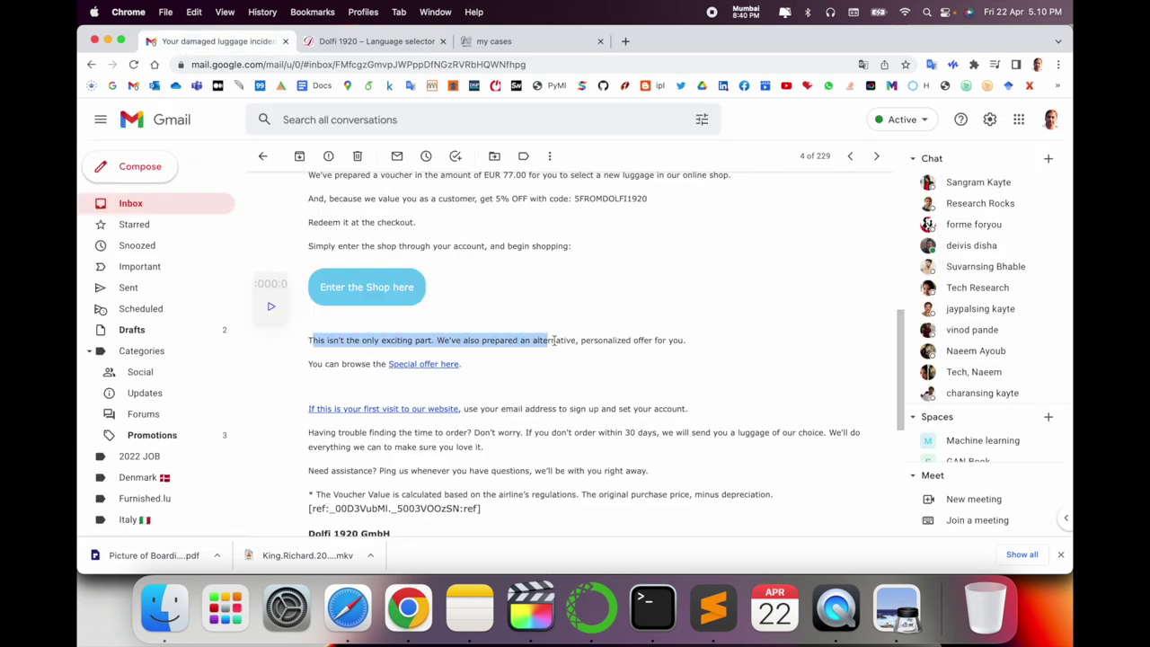
Open the special offer for Luxembourg in English, showing the D&N 2200 suitcase at 0,00 €
click(329, 367)
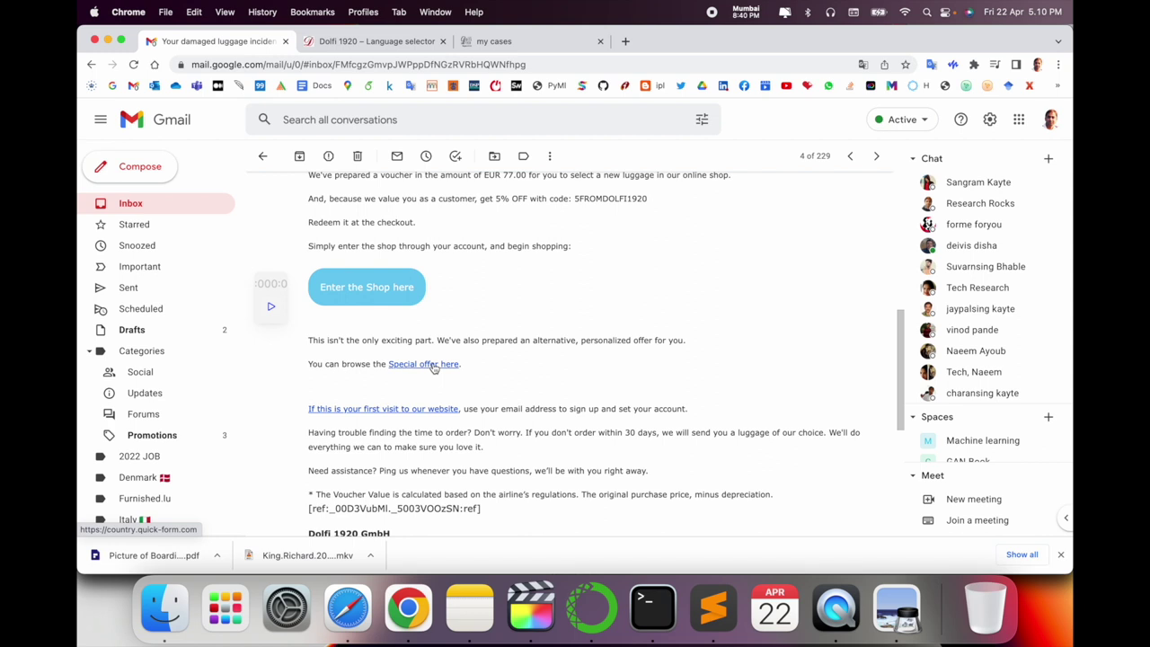
scroll(434, 368, down, 1)
click(426, 311)
click(538, 232)
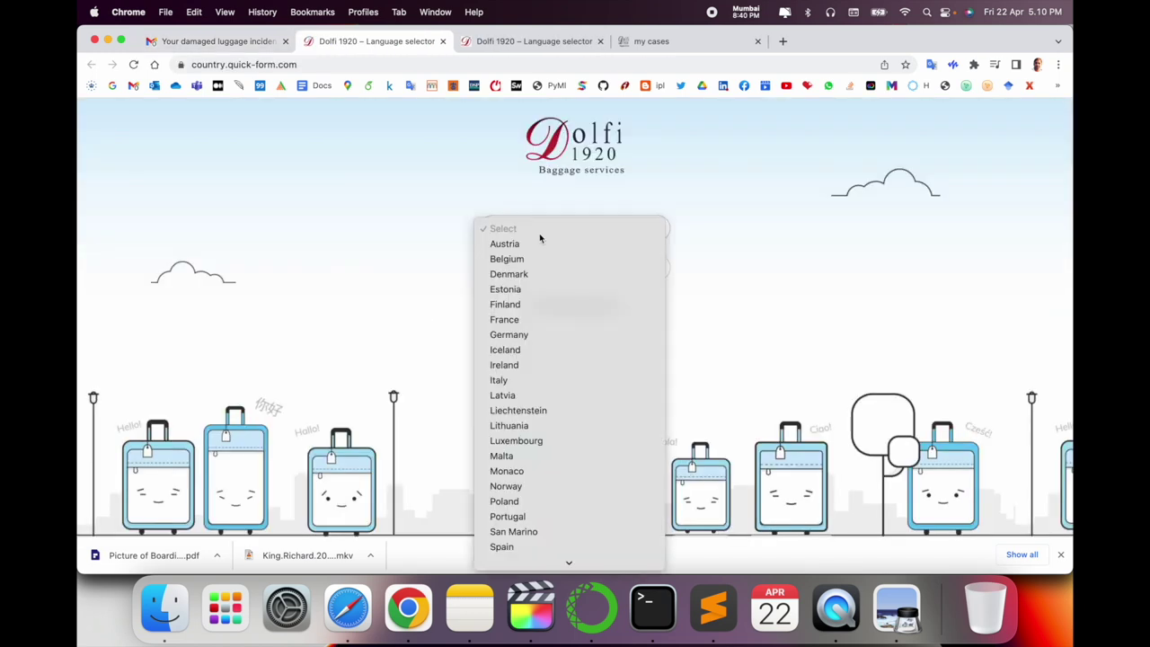
key(l)
click(529, 439)
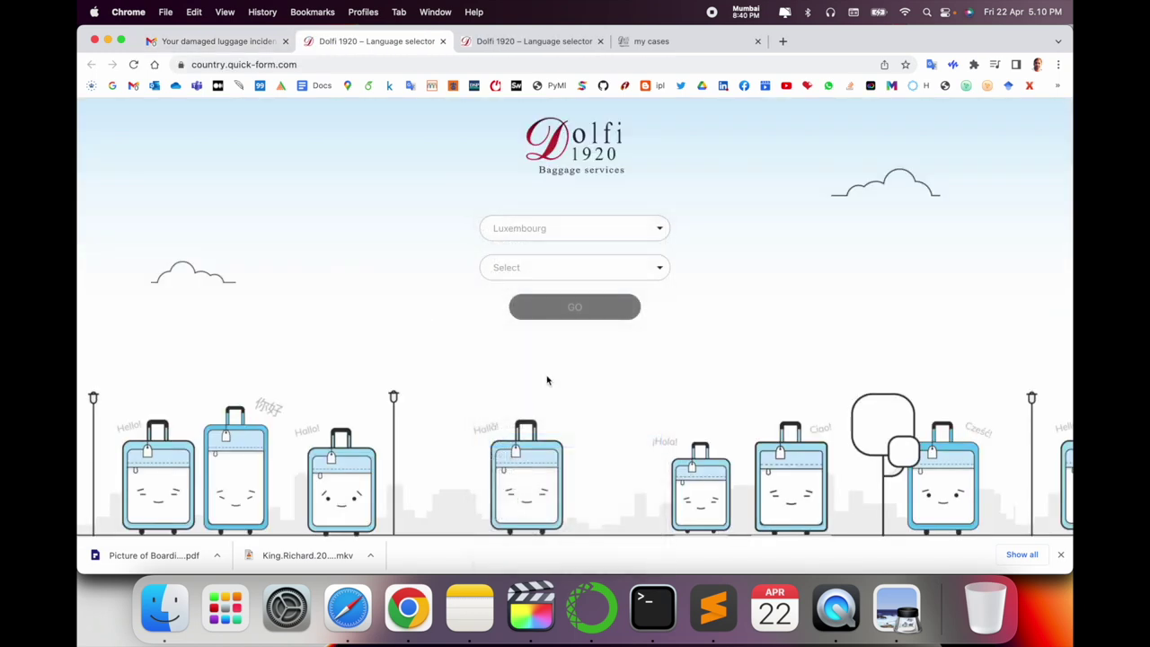
click(543, 268)
click(534, 297)
click(559, 314)
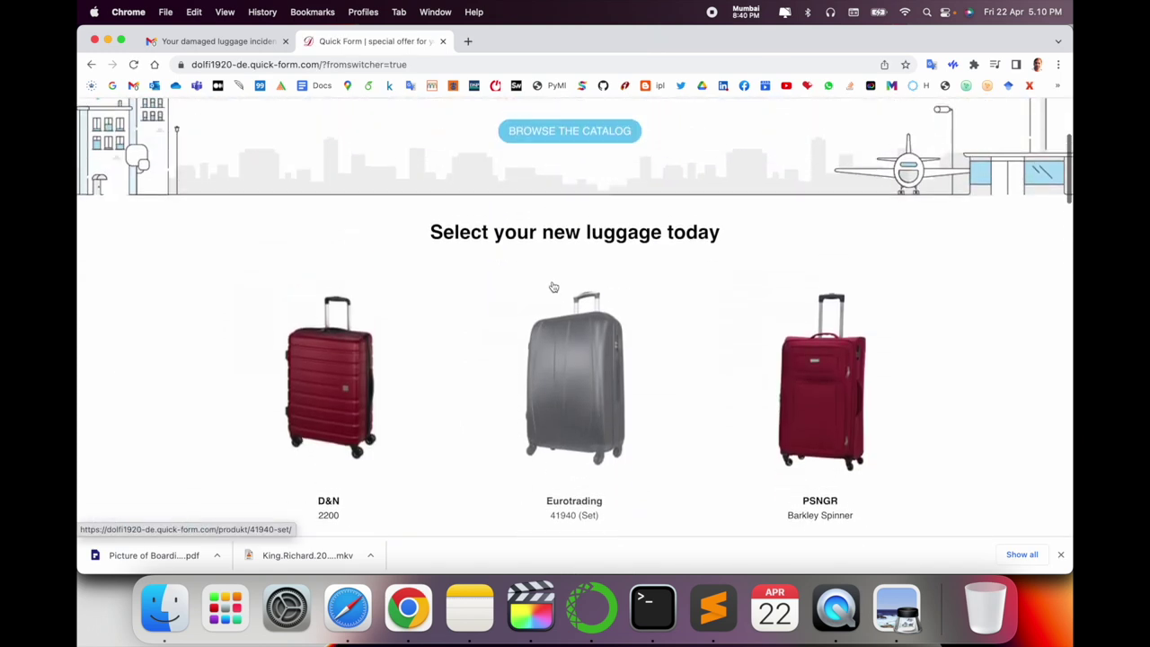
scroll(449, 431, down, 2)
Choose size L and red for the D&N 2200 suitcase and add it to the cart
scroll(395, 359, down, 2)
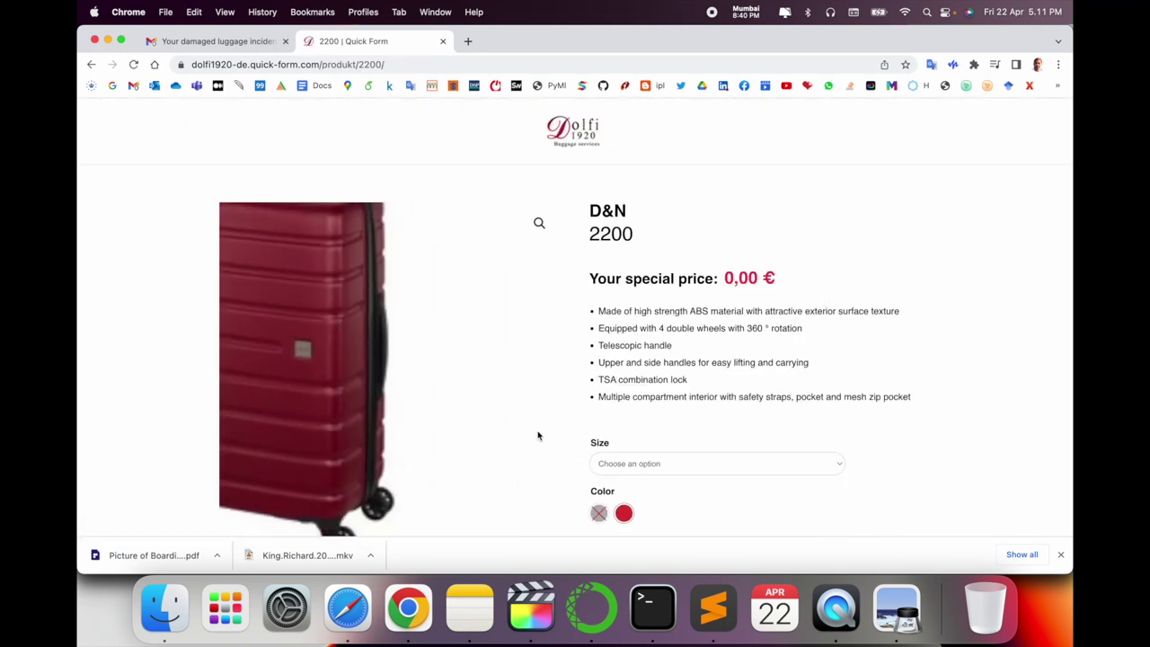
click(649, 463)
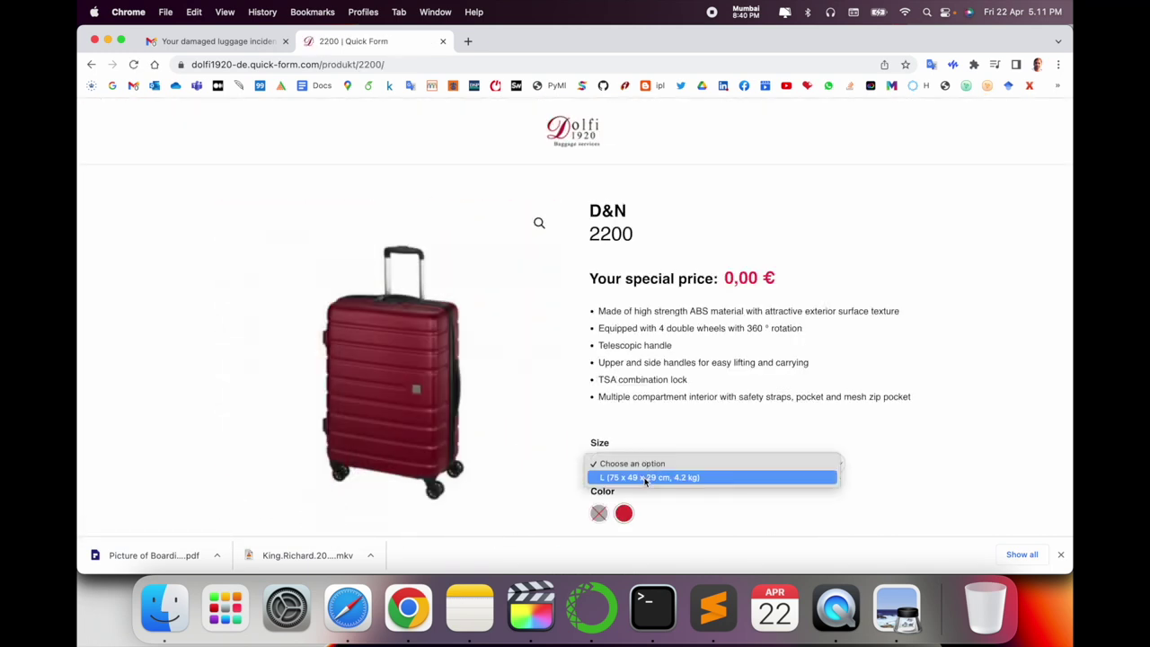
click(648, 476)
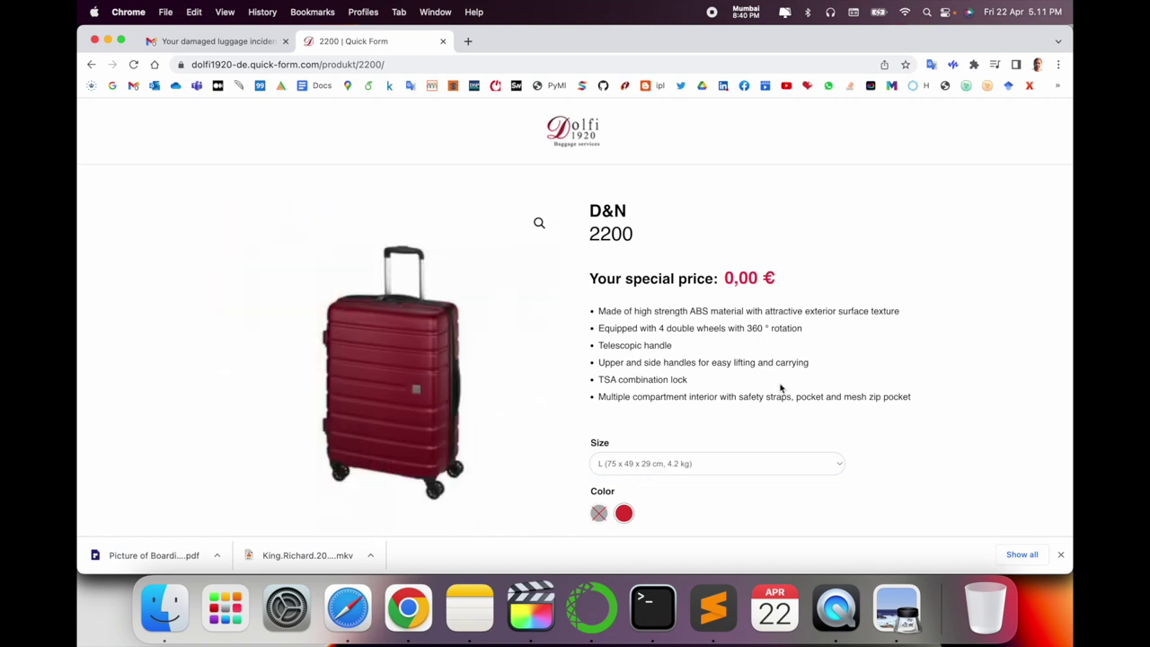
scroll(780, 384, down, 2)
scroll(718, 404, down, 2)
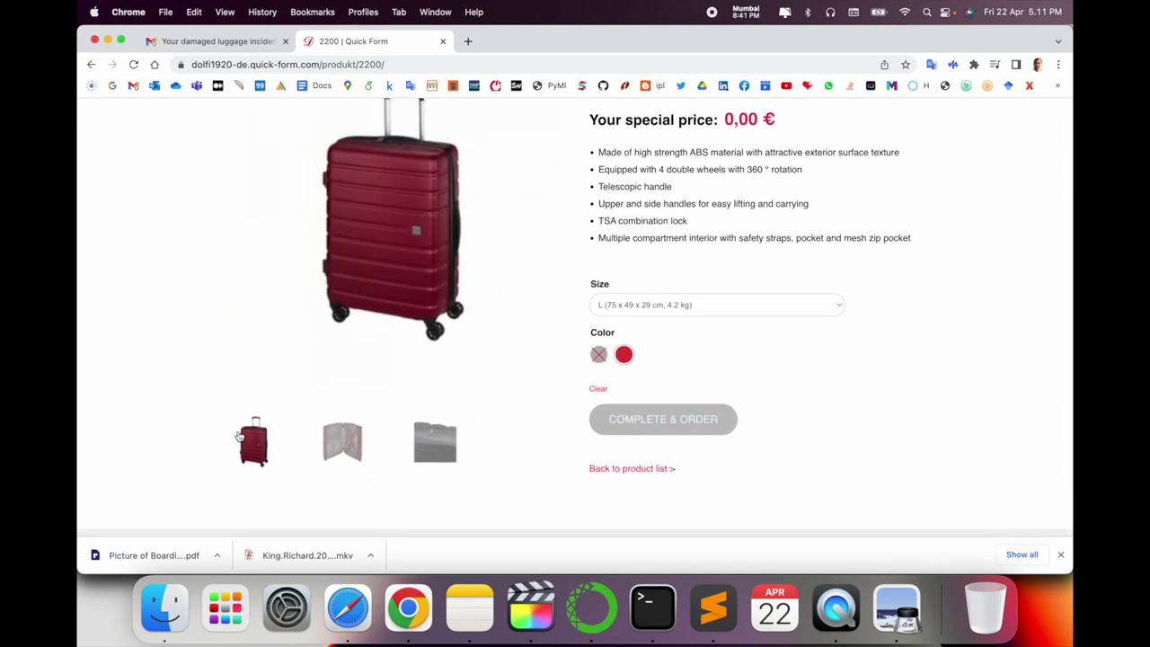
click(623, 354)
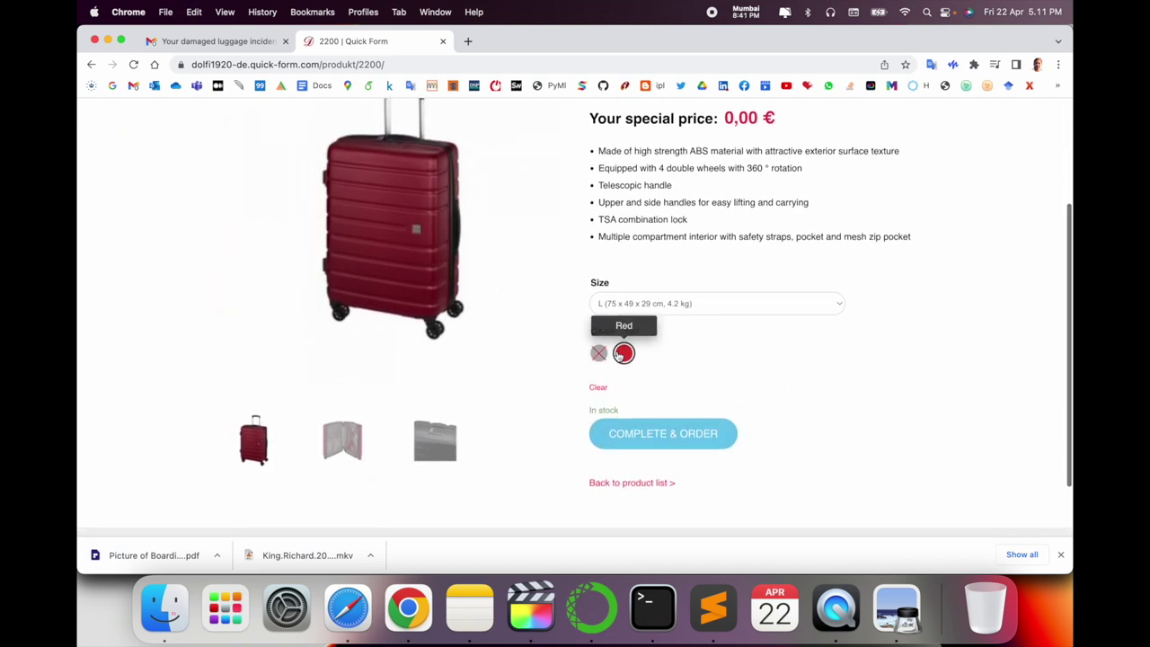
click(683, 440)
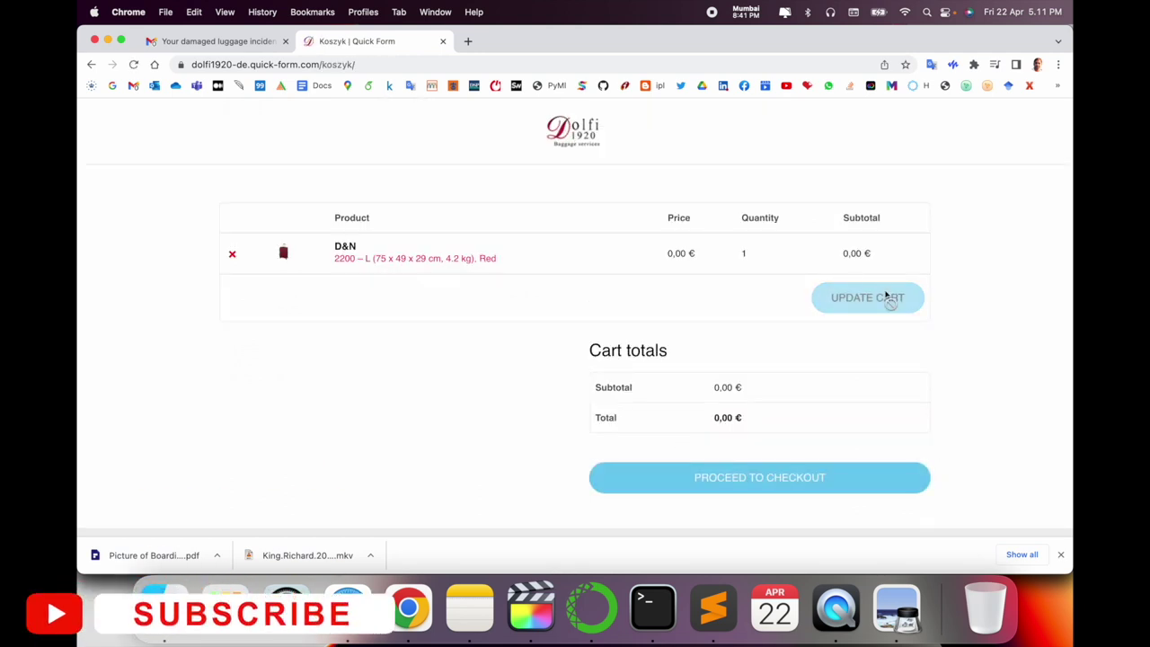
Proceed to checkout, translate the billing and shipping page into English, and review the order summary
click(747, 481)
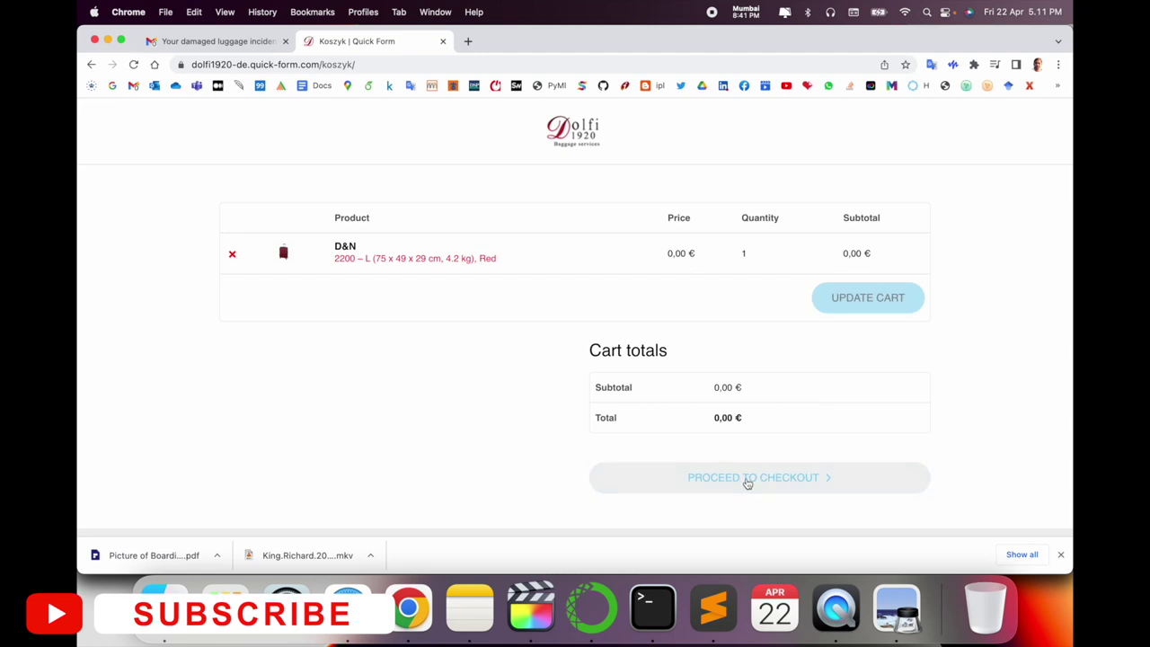
click(496, 293)
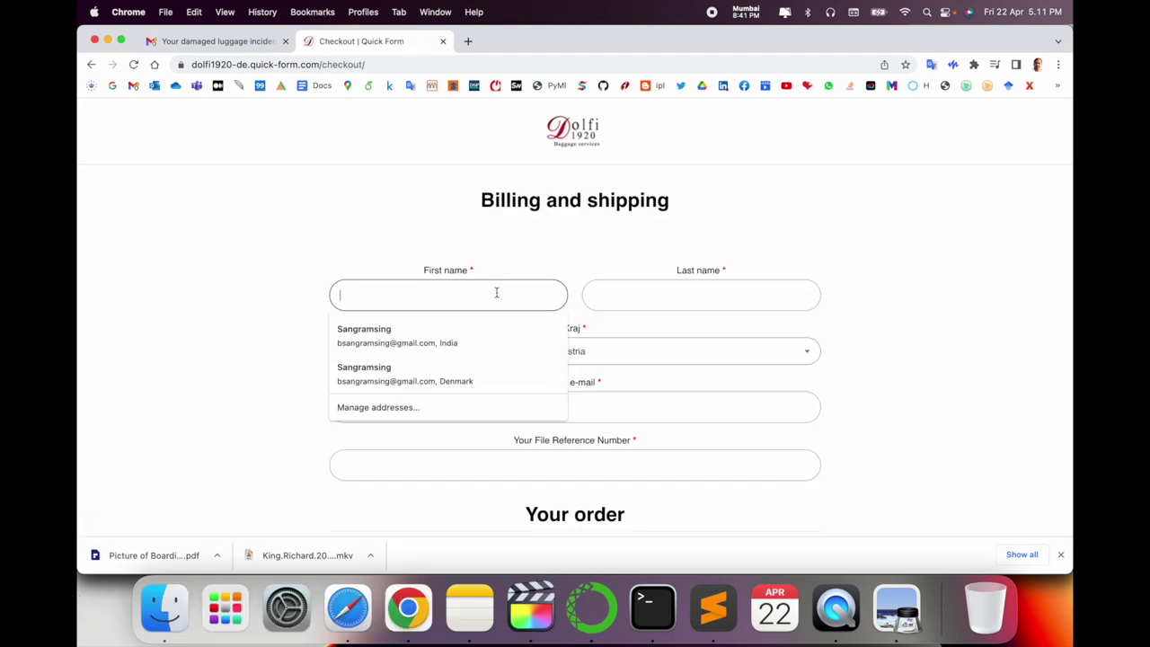
right_click(960, 232)
click(838, 368)
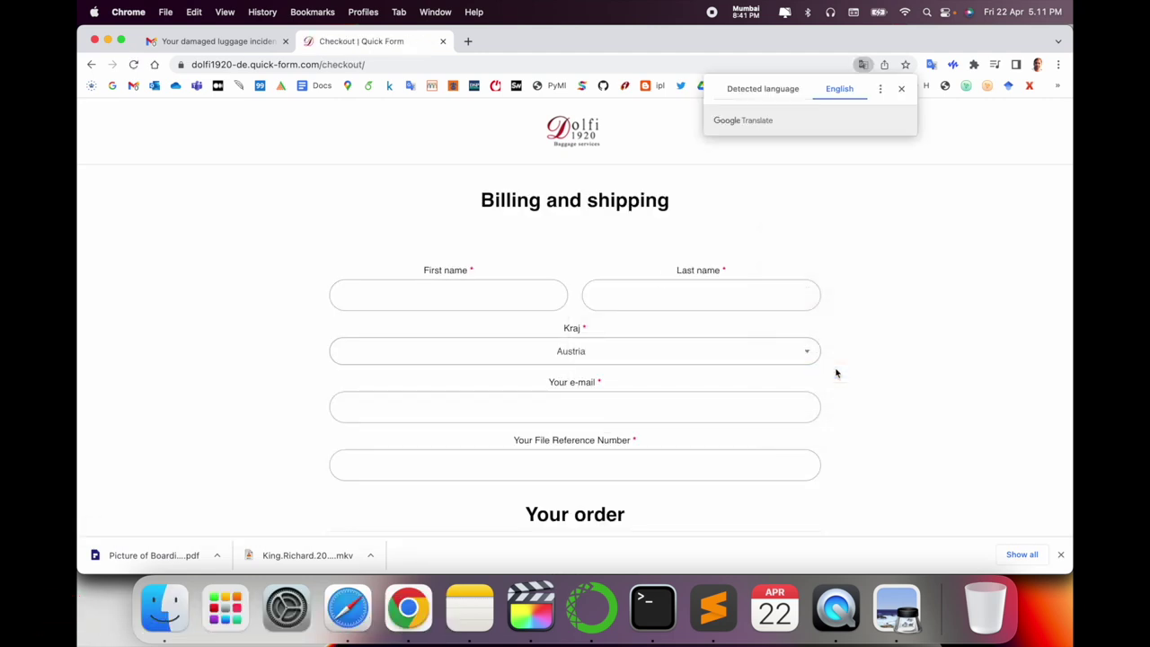
scroll(667, 470, down, 2)
scroll(580, 449, down, 2)
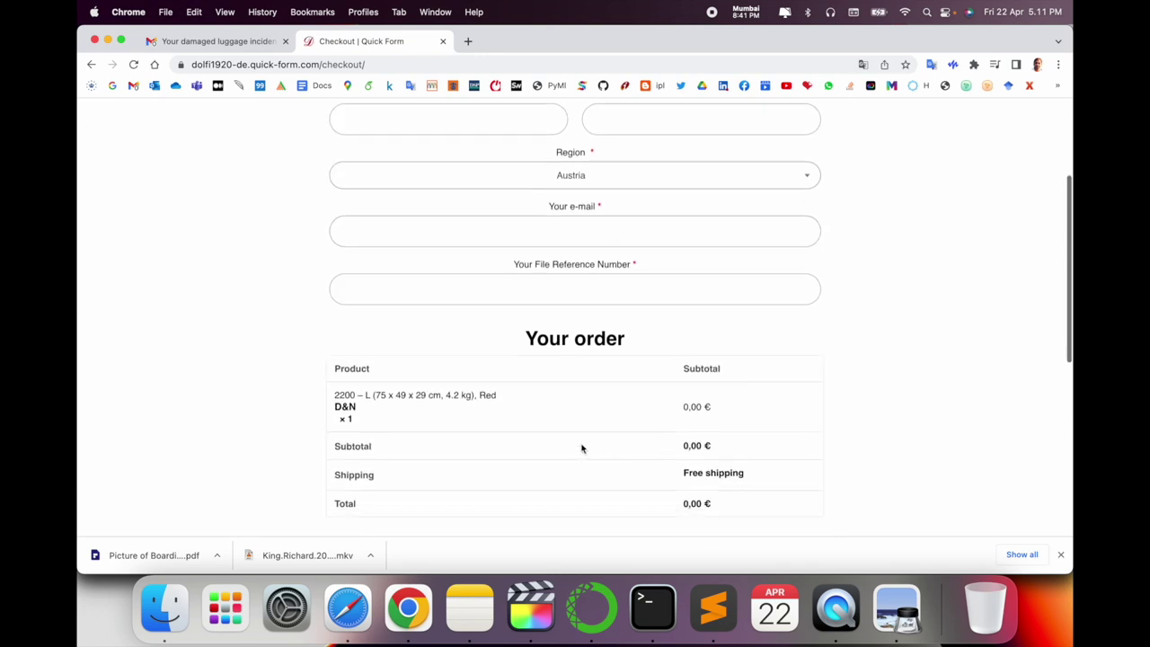
scroll(575, 446, down, 3)
scroll(575, 446, down, 1)
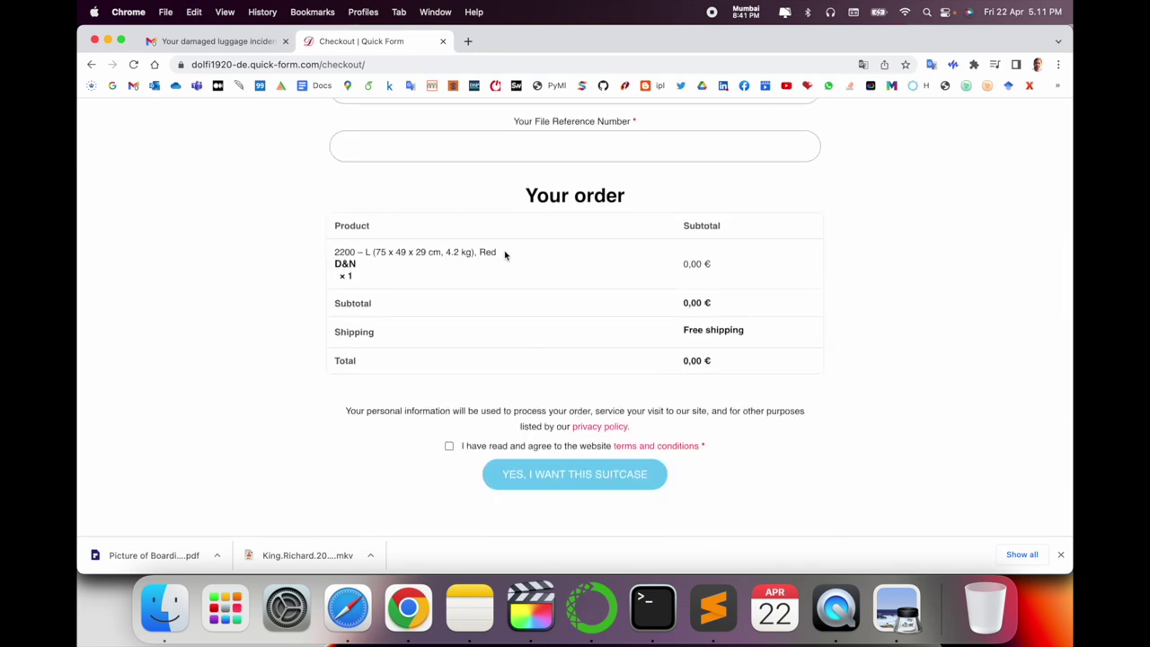
scroll(512, 266, up, 5)
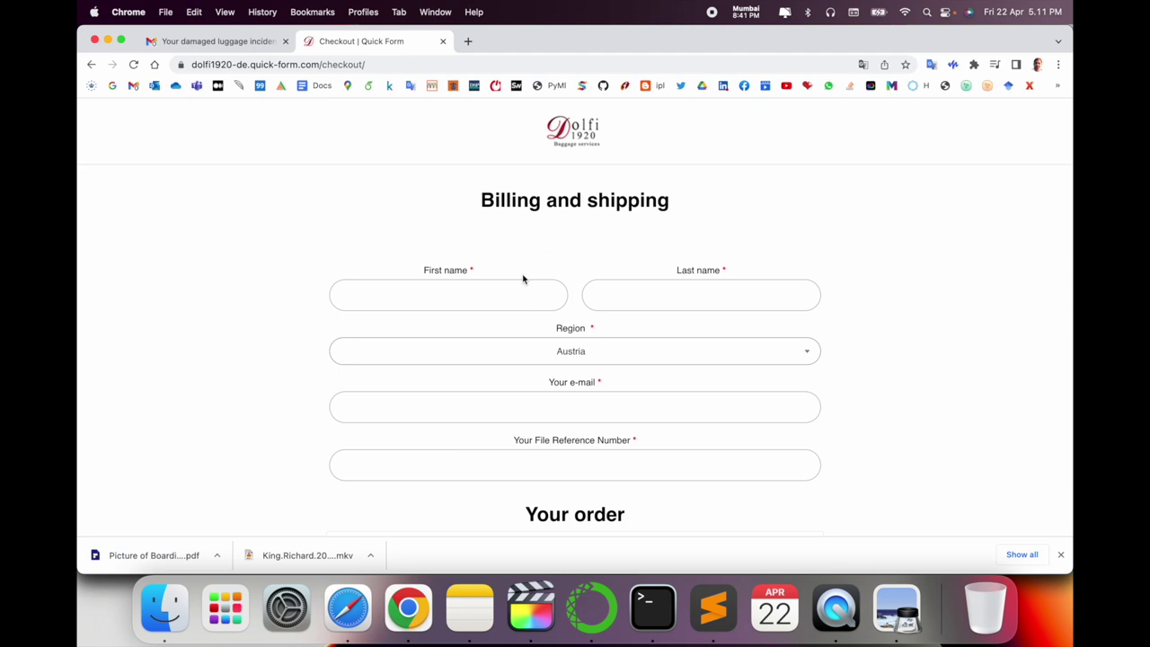
scroll(341, 201, up, 1)
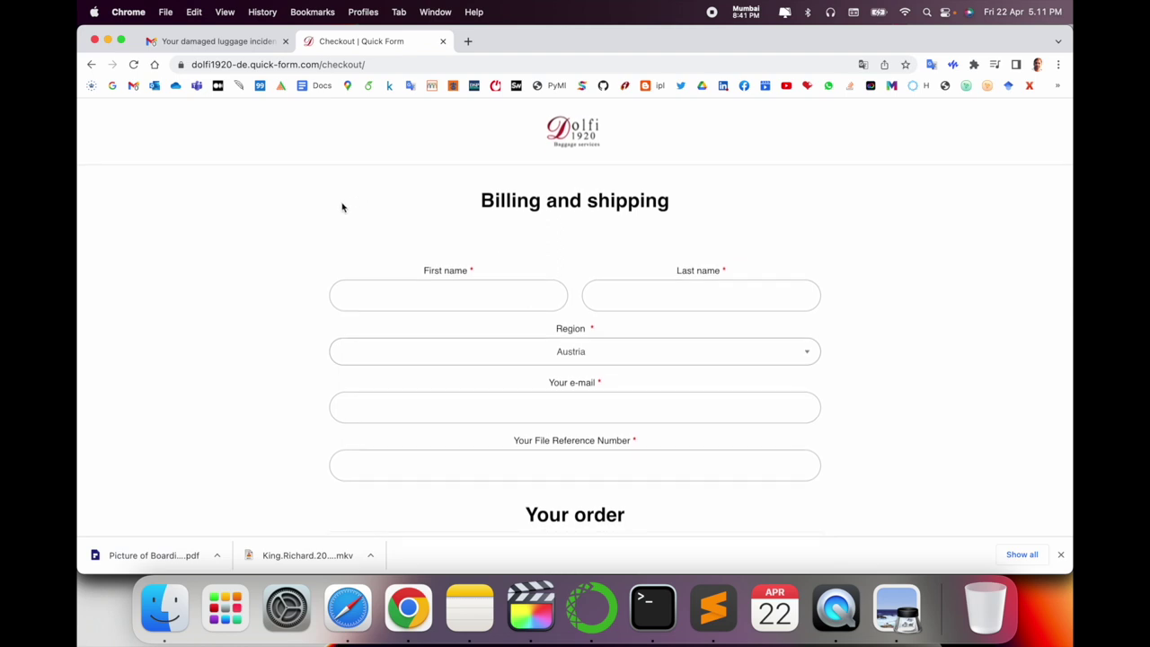